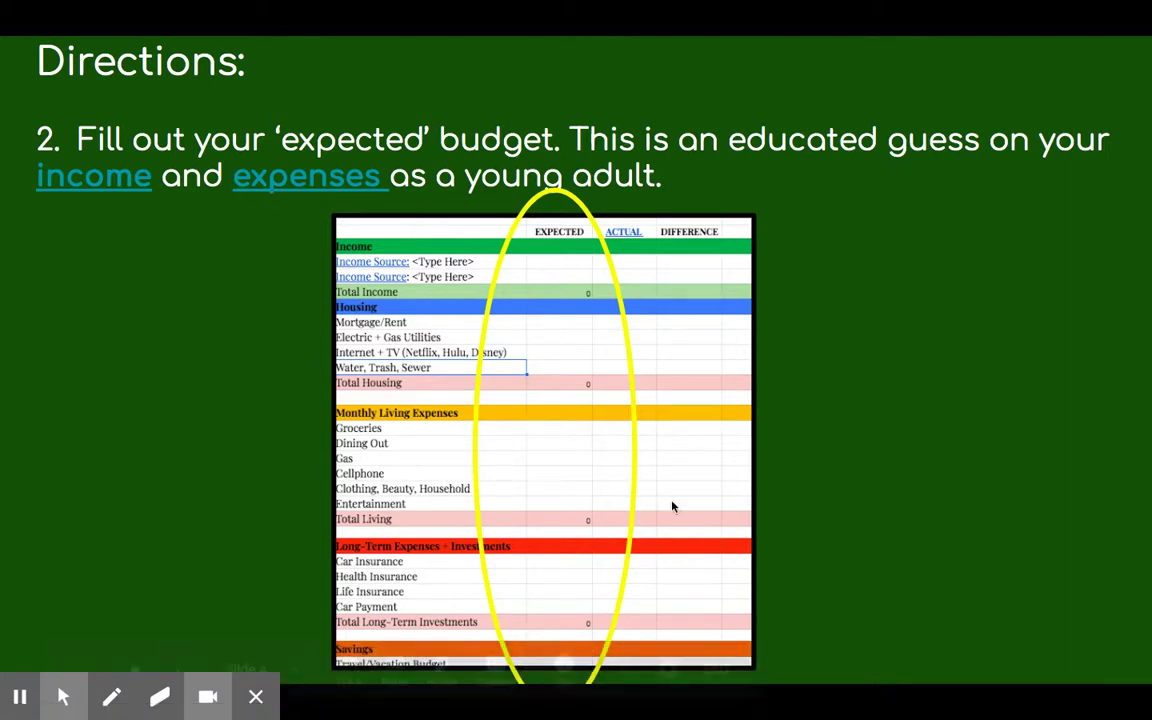
Exit the slideshow and open the Simple Student Monthly Budget spreadsheet attached to the Monthly Student Budget Project assignment in Google Classroom.
key(Escape)
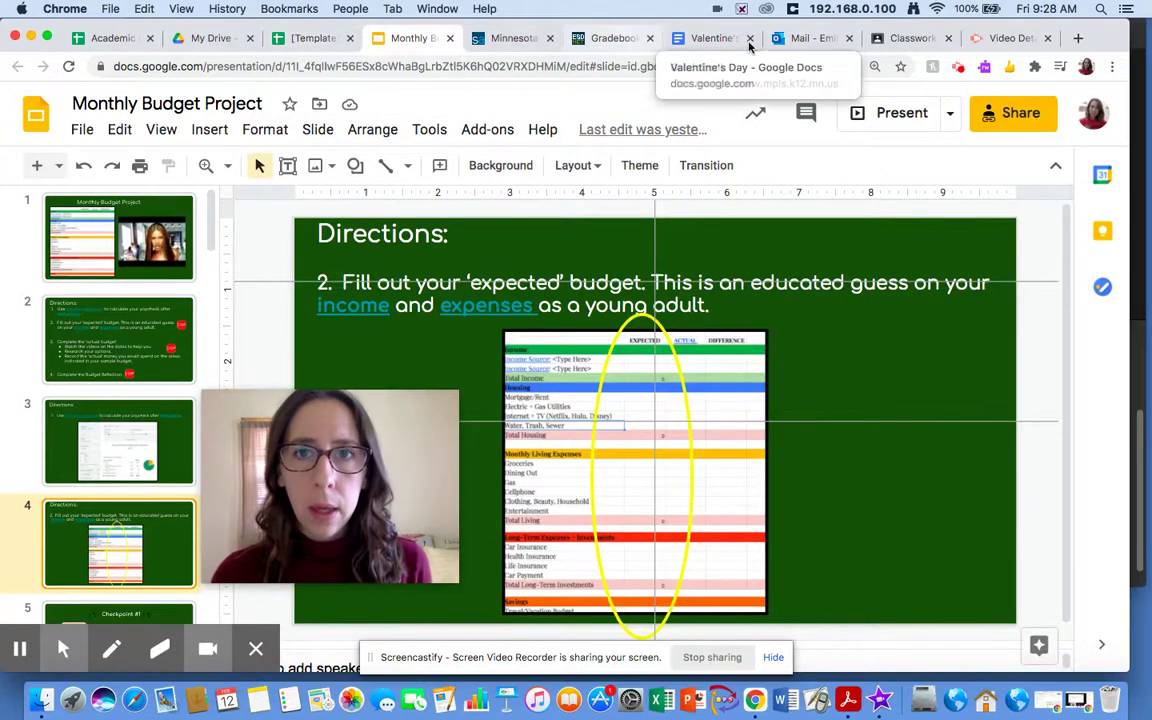
click(898, 40)
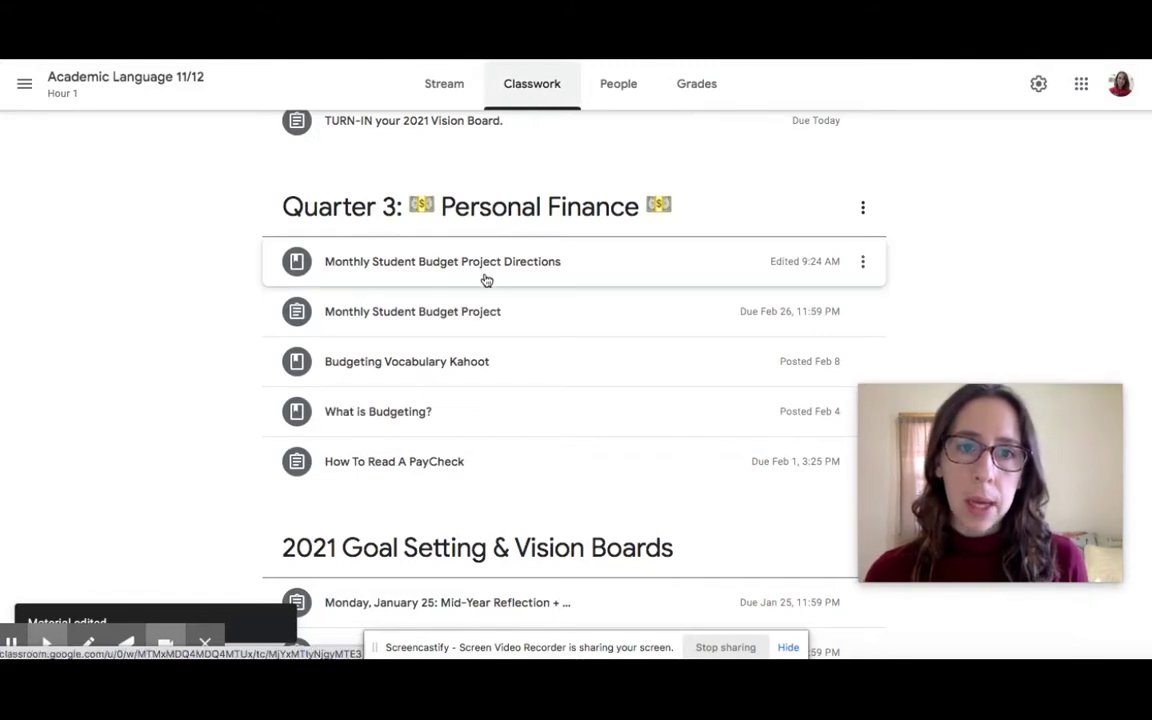
click(461, 321)
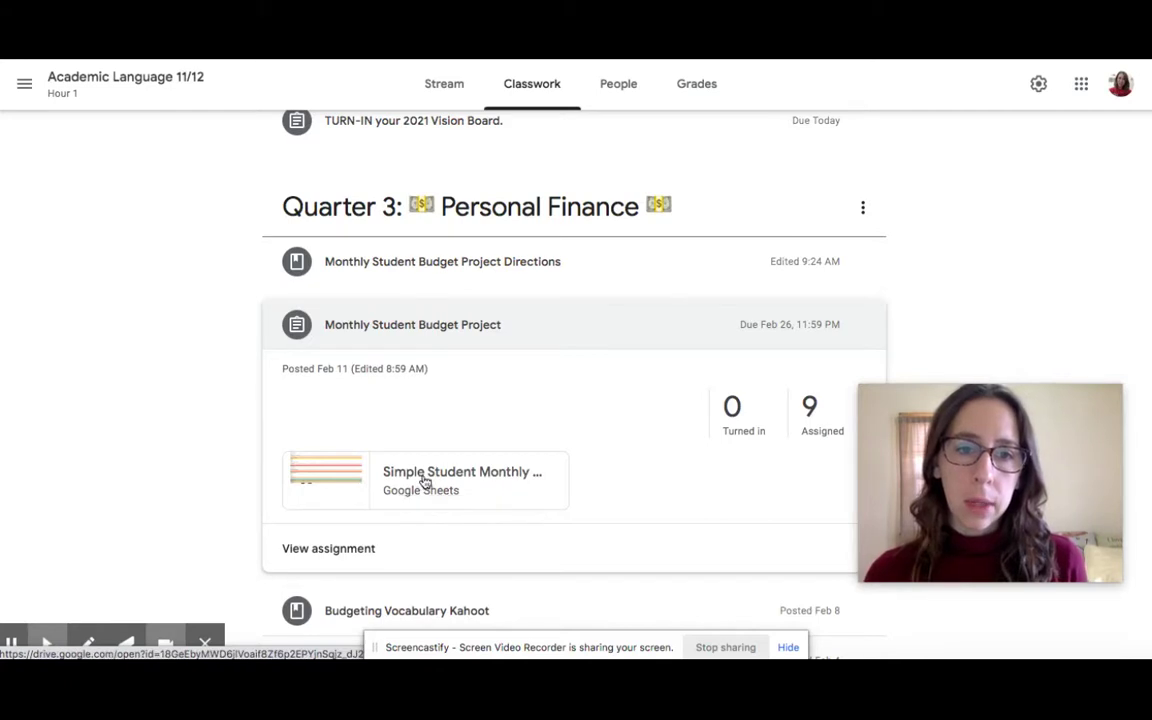
click(462, 478)
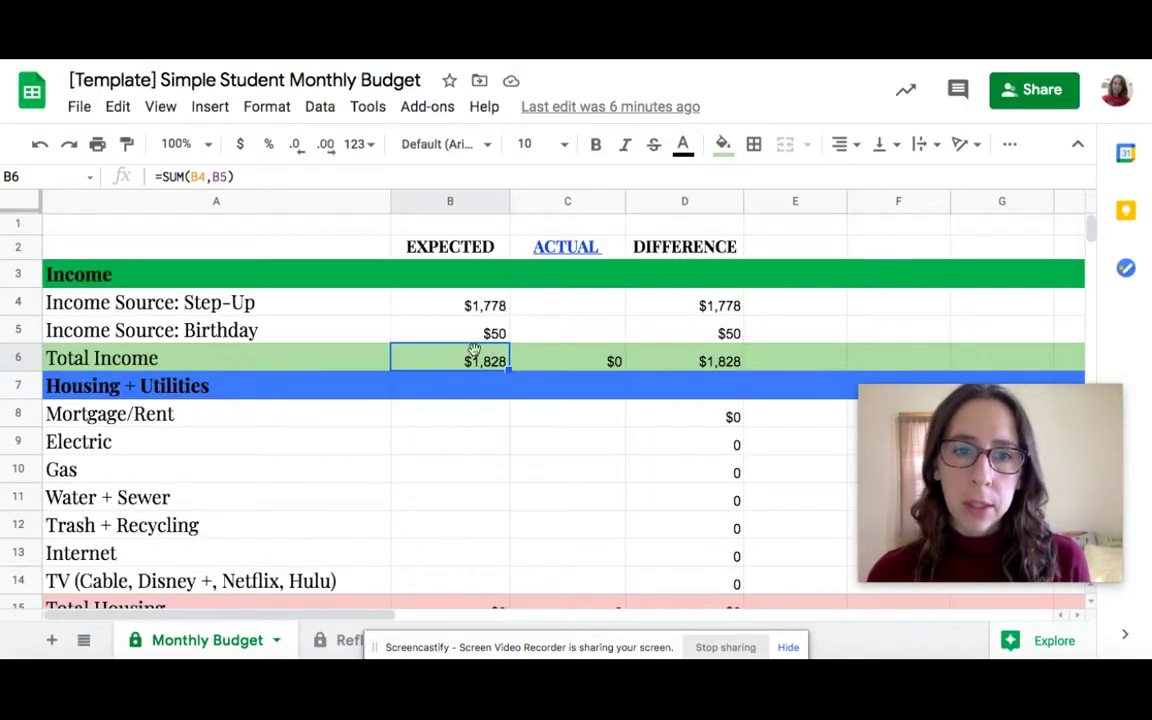
Check the Mortgage/Rent cells and the expected Total Income, and highlight the whole Expected column.
click(448, 420)
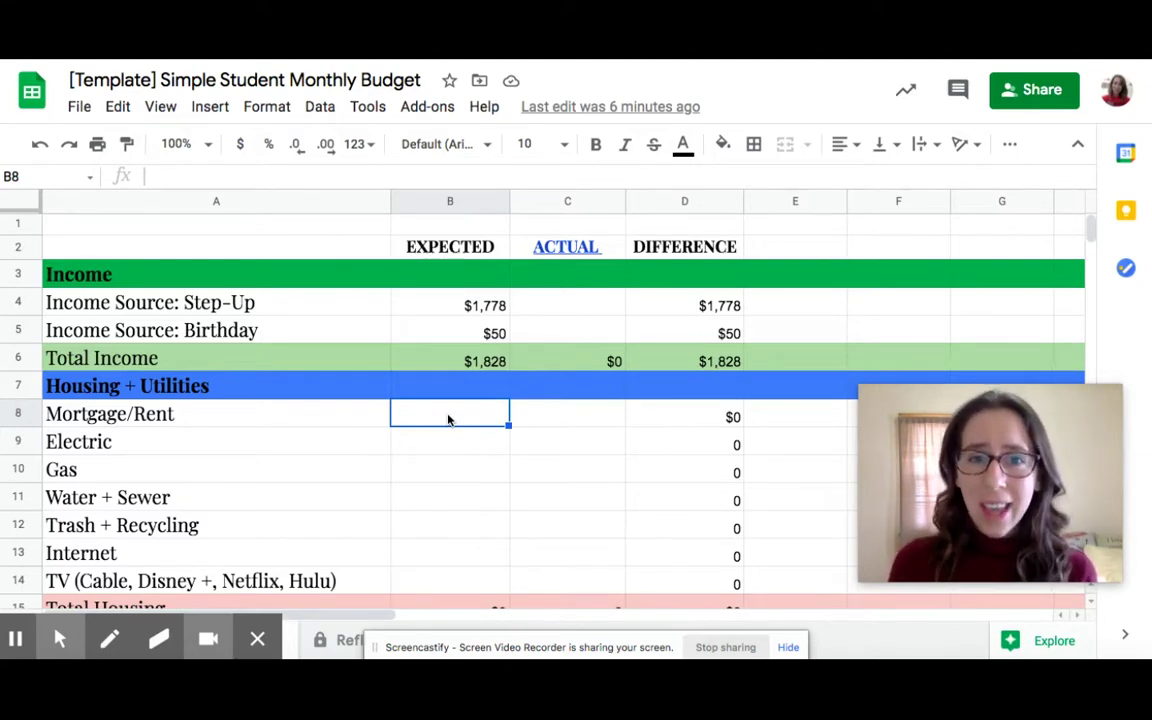
click(565, 410)
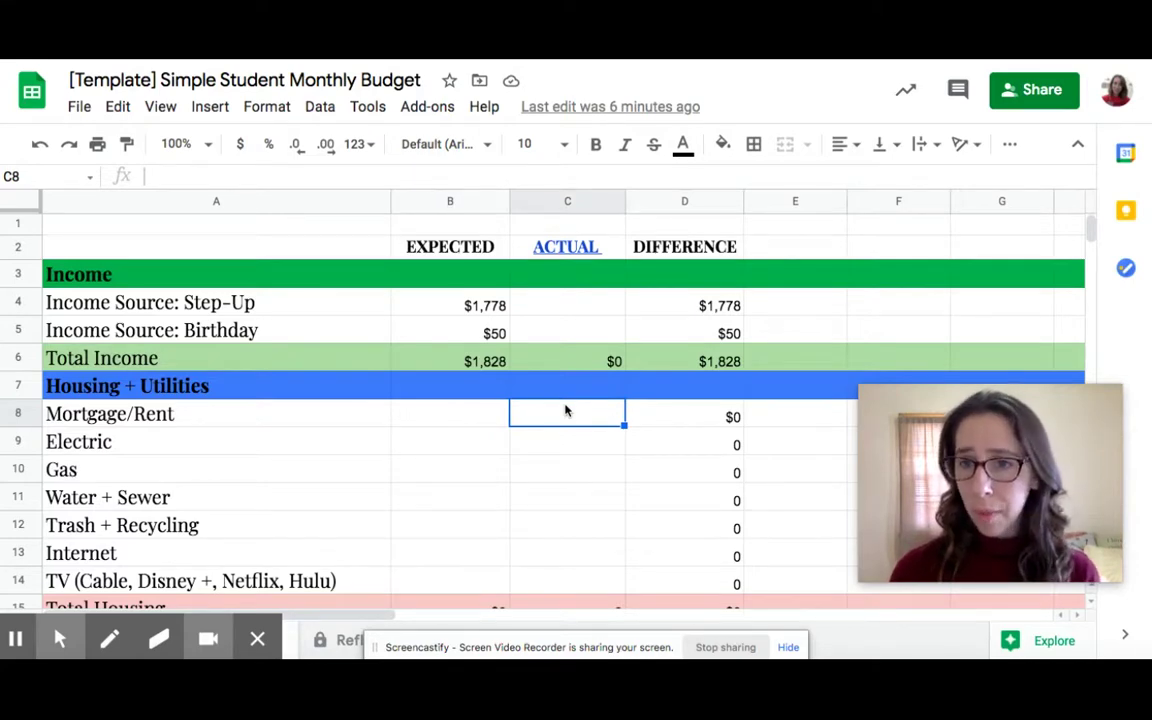
click(448, 416)
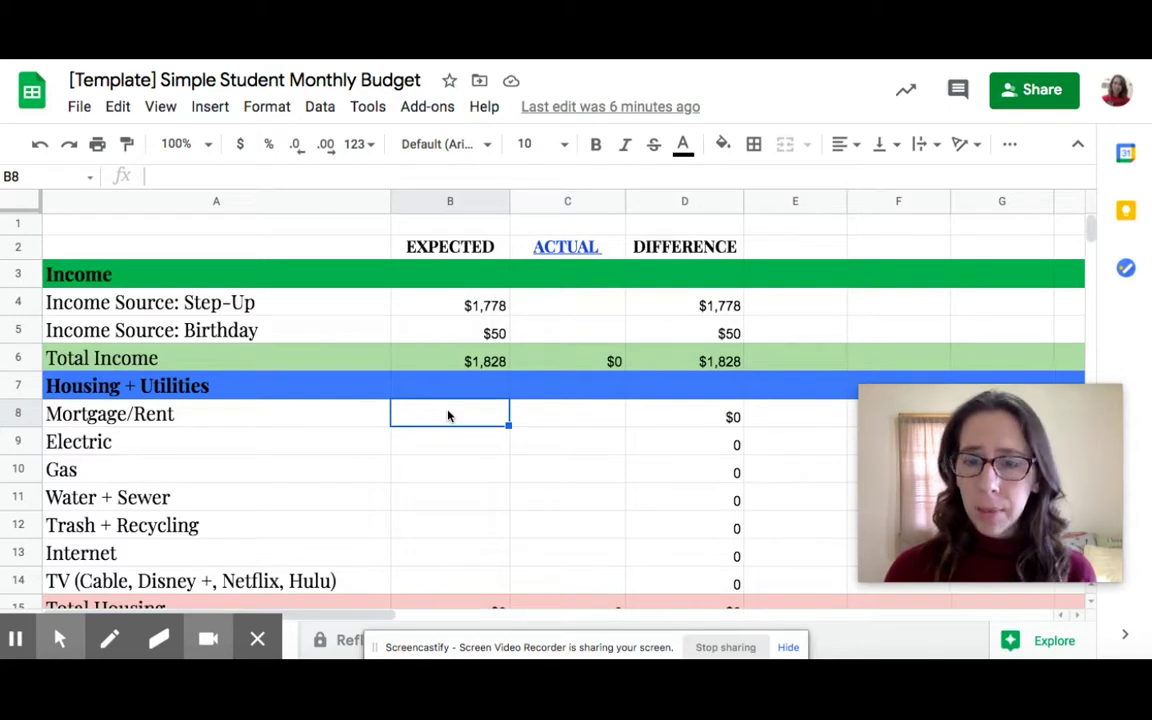
click(427, 356)
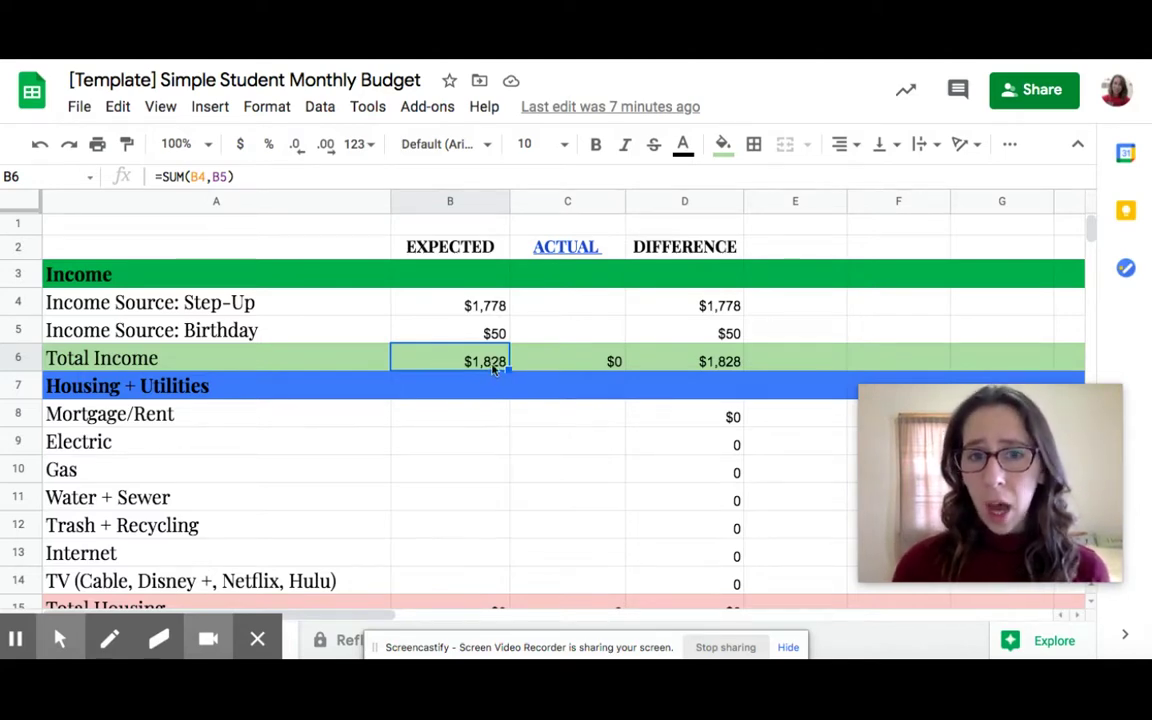
click(470, 418)
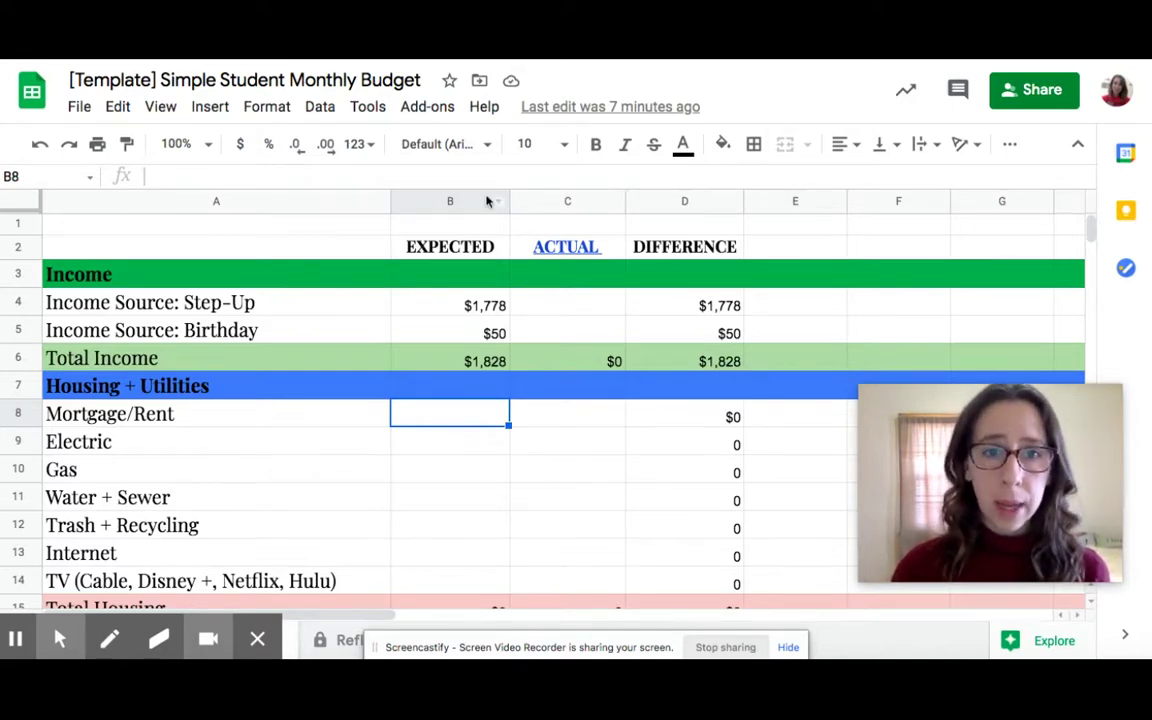
click(450, 201)
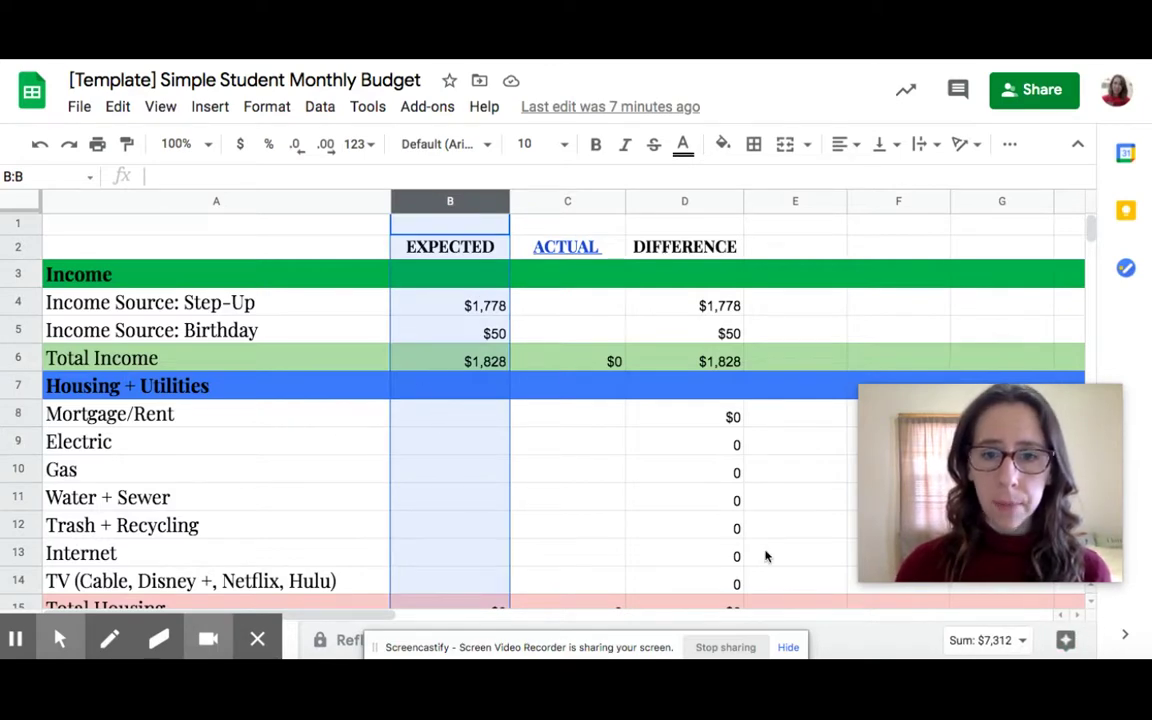
Look through the budget sections in the Expected column, from Income and Housing + Utilities down to Savings.
click(788, 647)
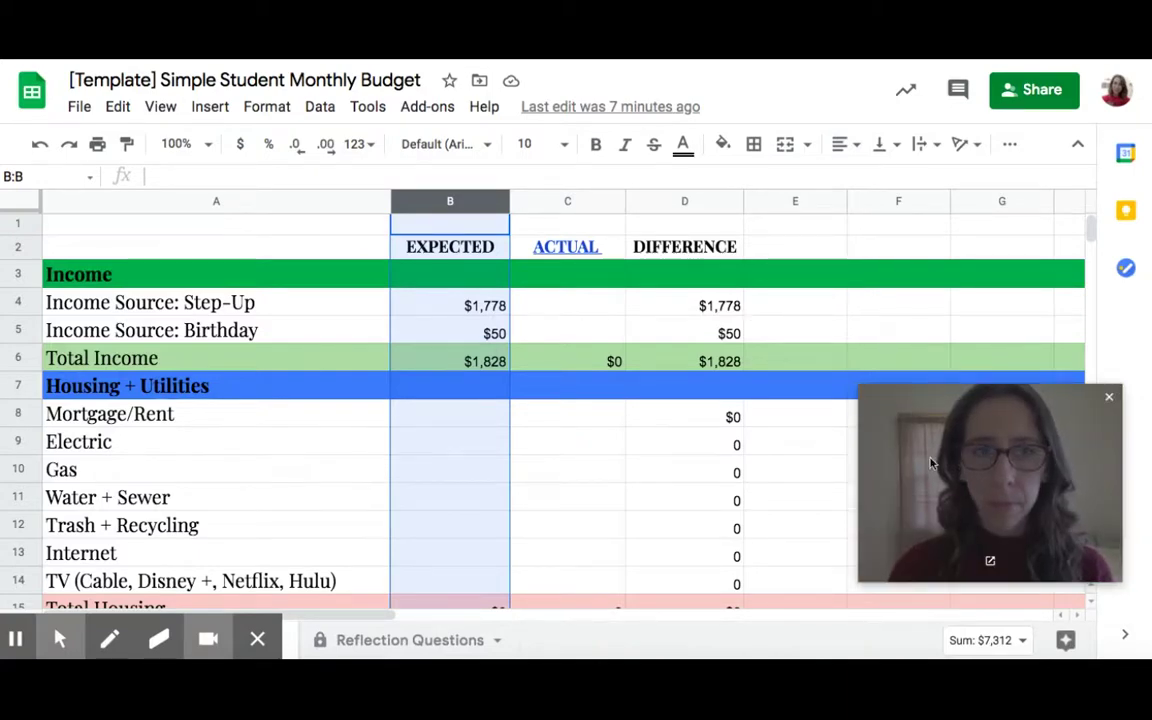
drag(969, 470, 766, 431)
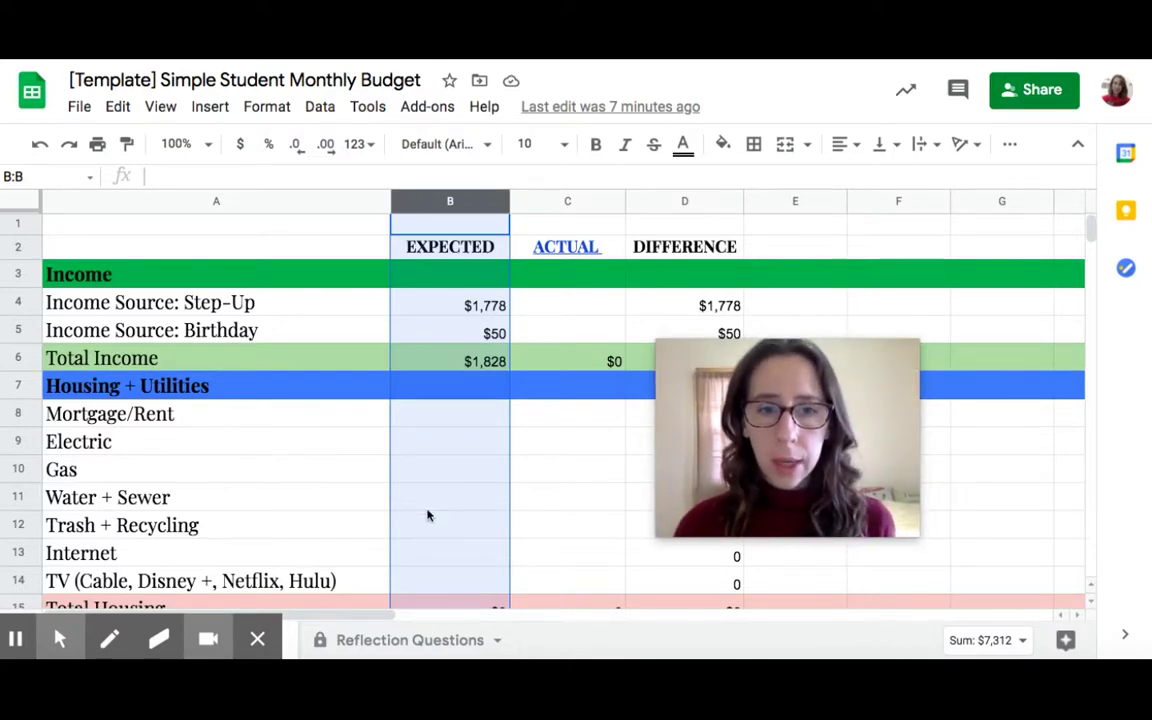
scroll(427, 515, down, 2)
scroll(427, 515, down, 8)
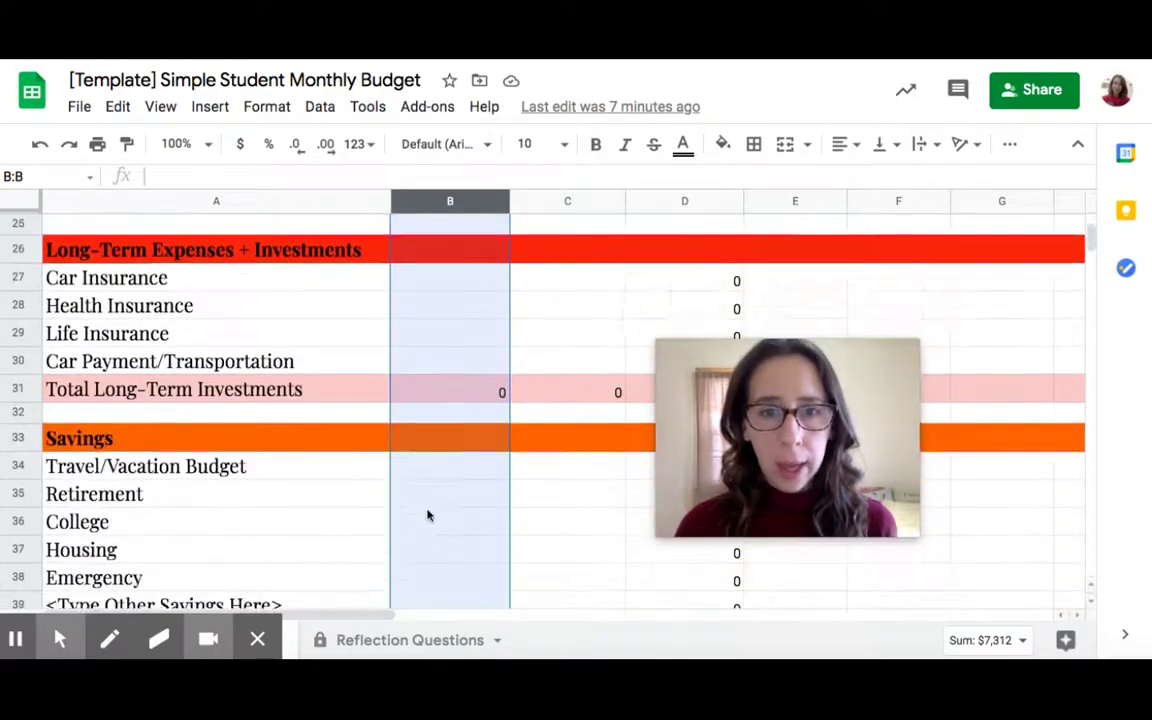
scroll(427, 515, down, 5)
scroll(437, 380, up, 10)
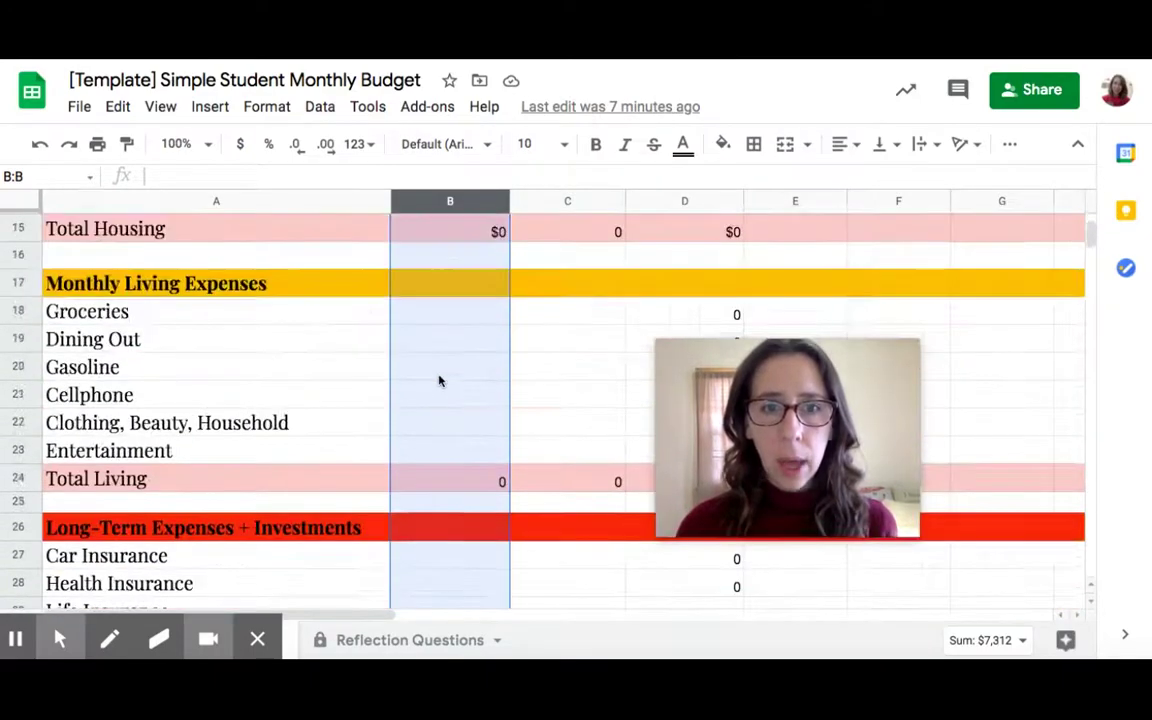
scroll(440, 319, up, 6)
scroll(411, 468, right, 2)
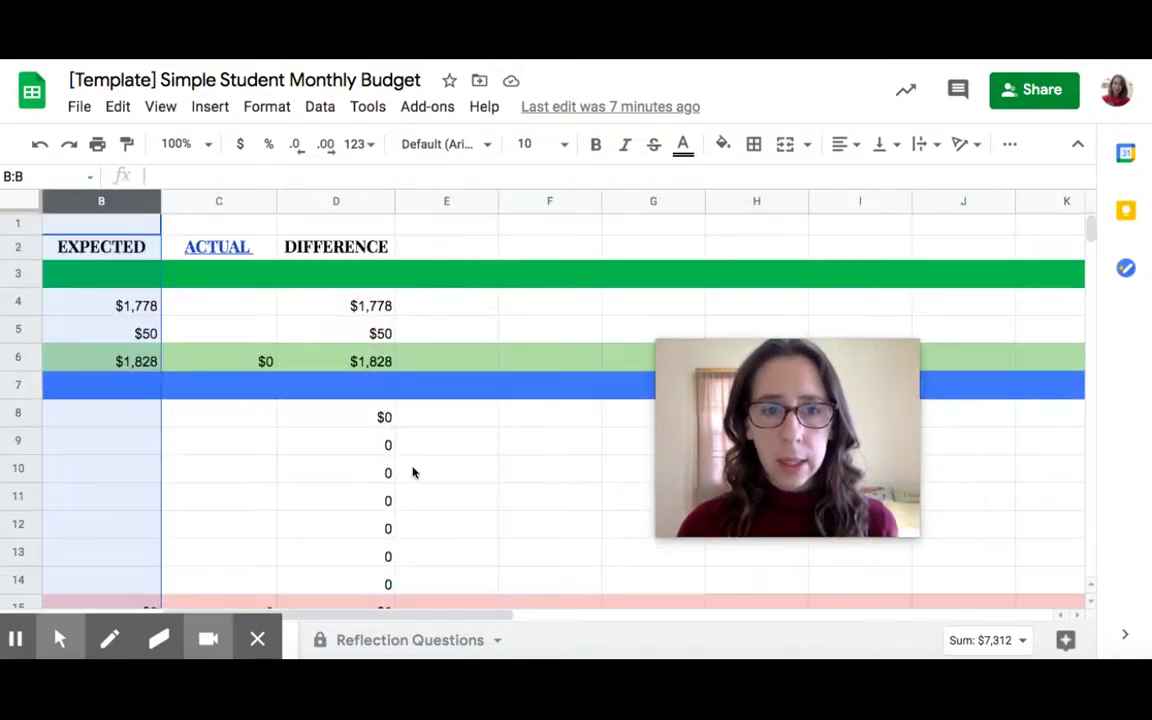
scroll(412, 473, left, 2)
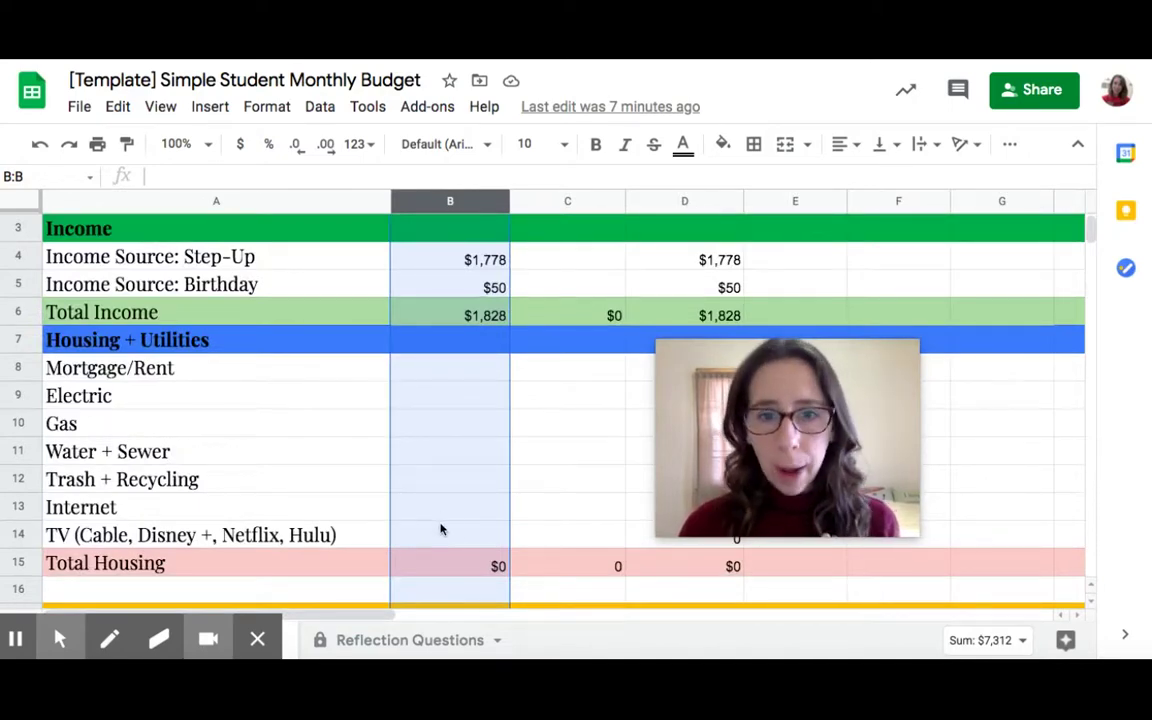
scroll(457, 479, down, 2)
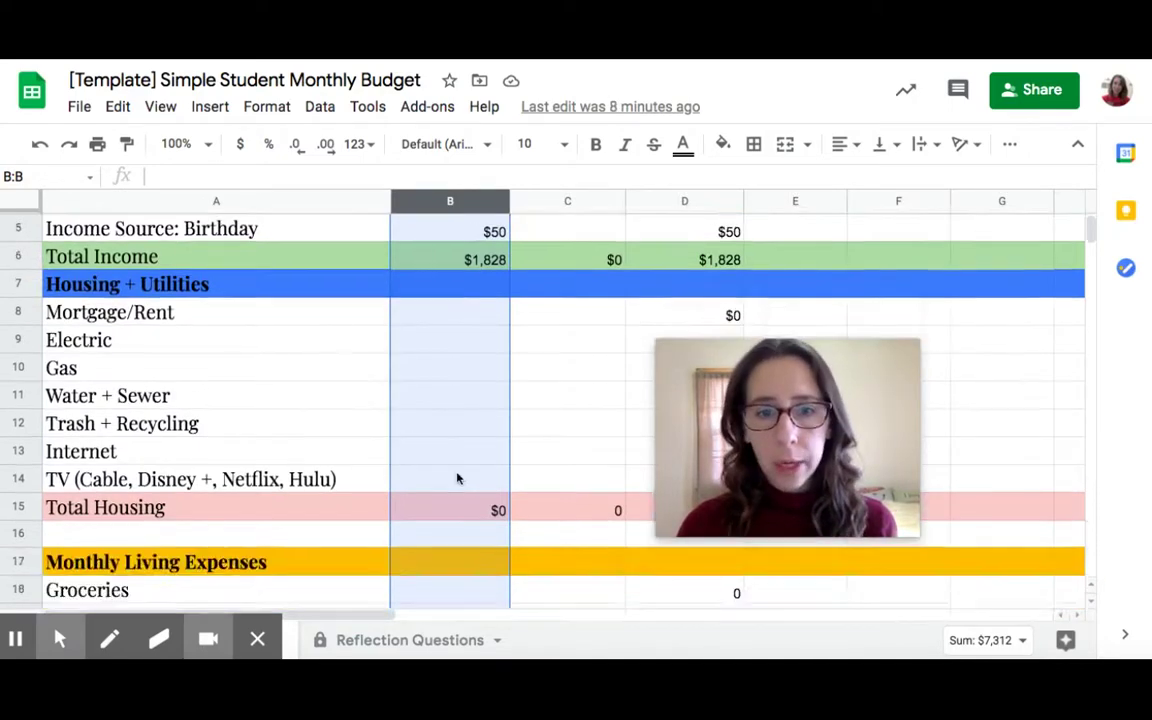
scroll(455, 475, down, 2)
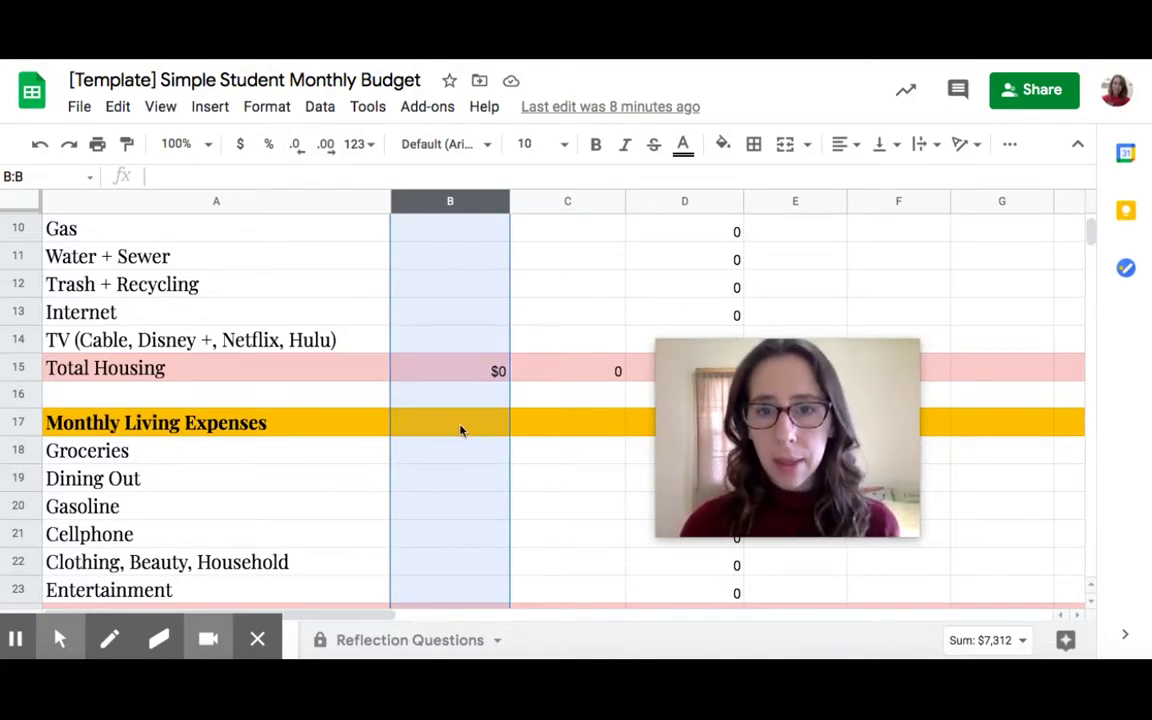
scroll(460, 430, down, 2)
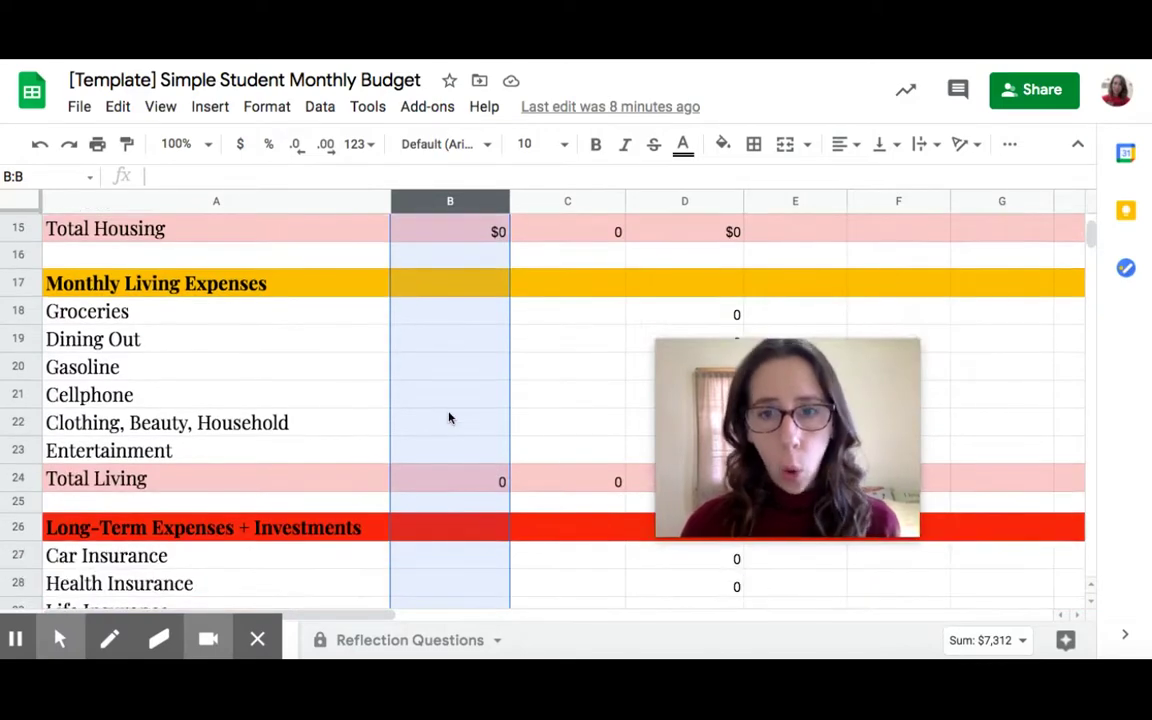
scroll(449, 418, up, 4)
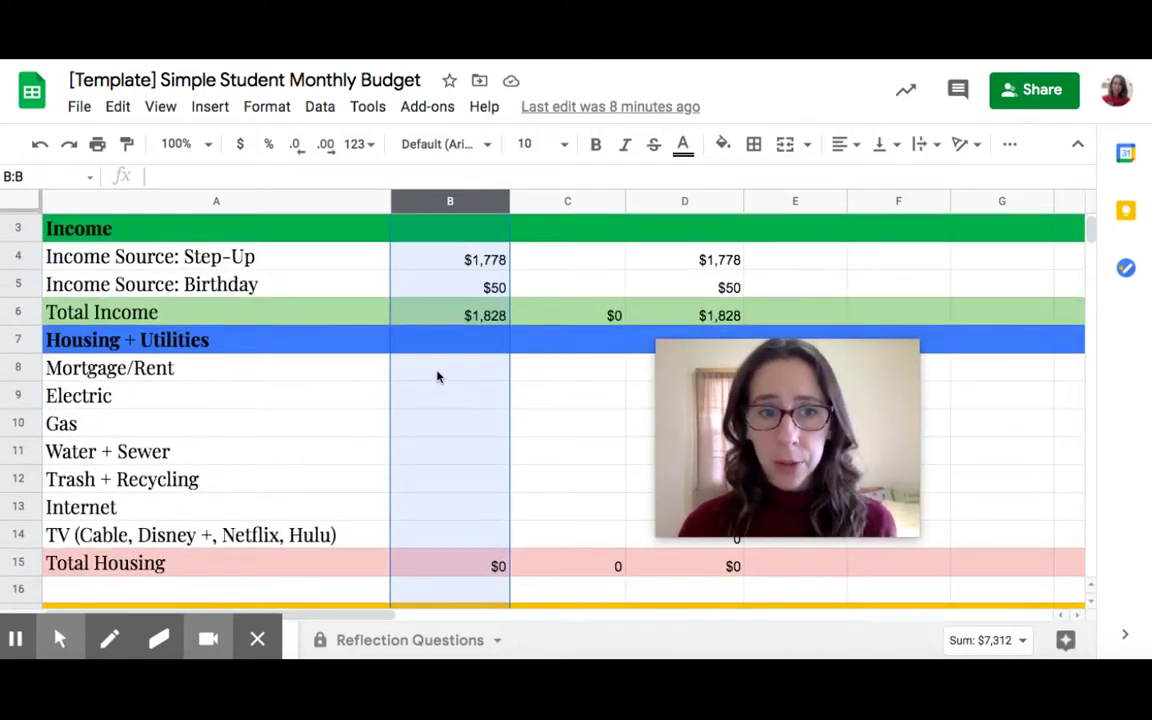
Go through the expected-cost cells of the Housing + Utilities section one by one, from Mortgage/Rent to Internet.
click(437, 376)
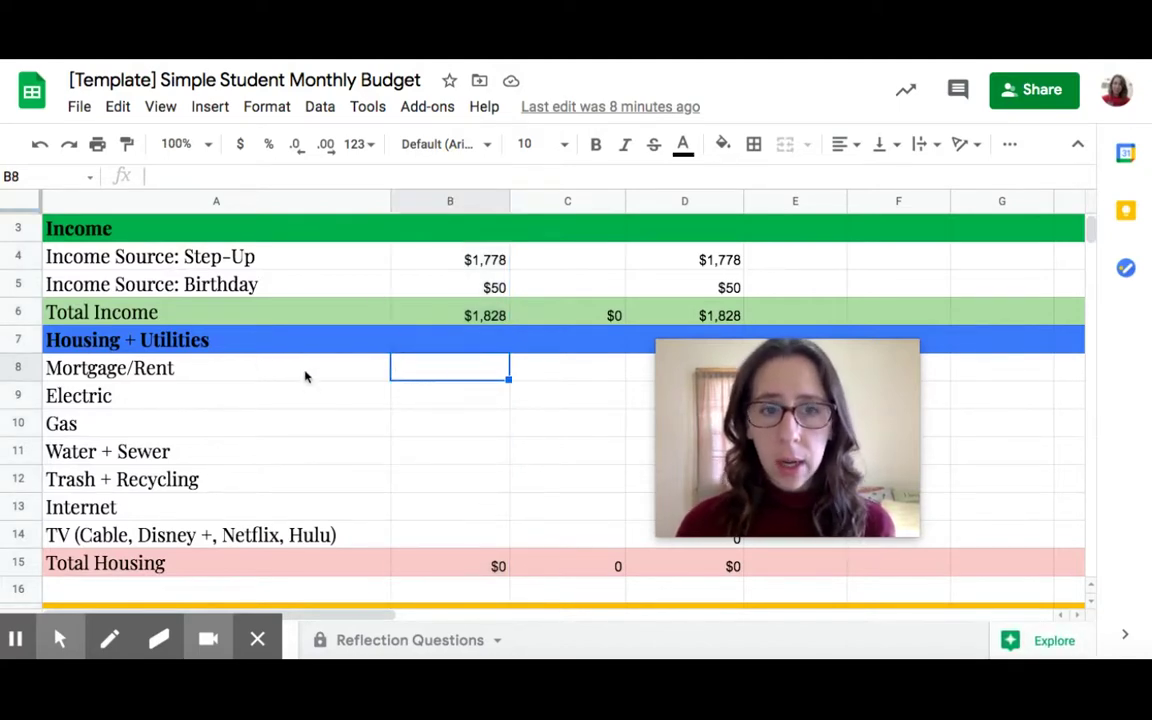
click(483, 376)
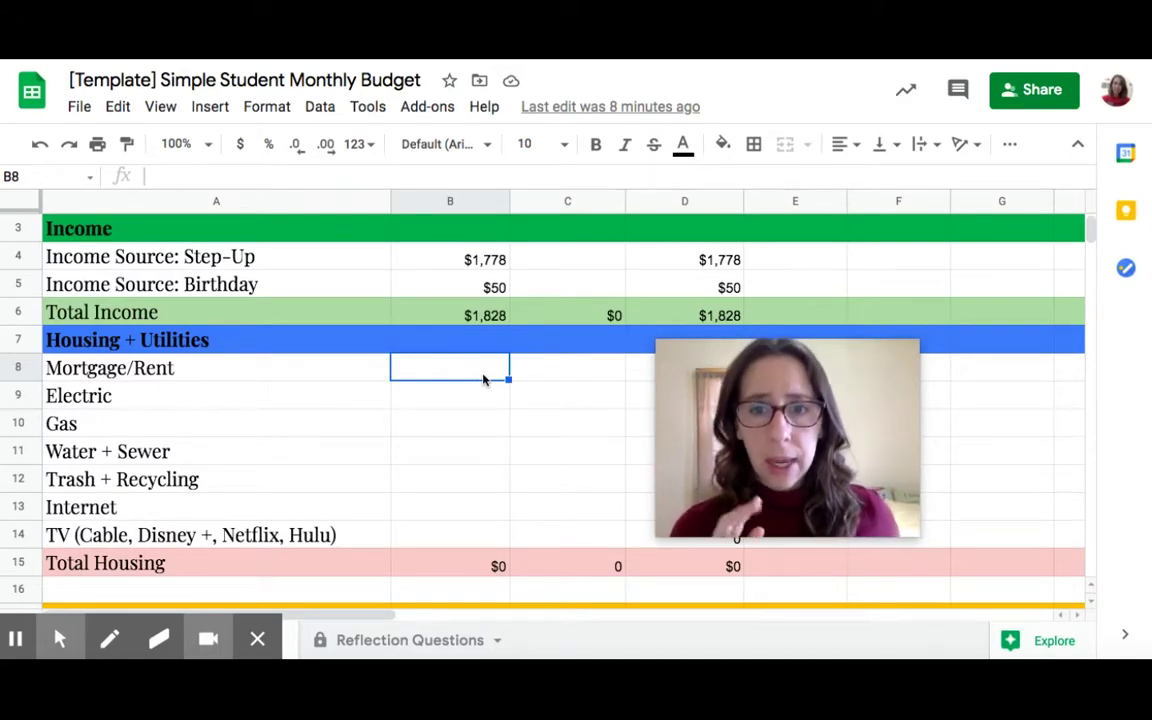
key(Down)
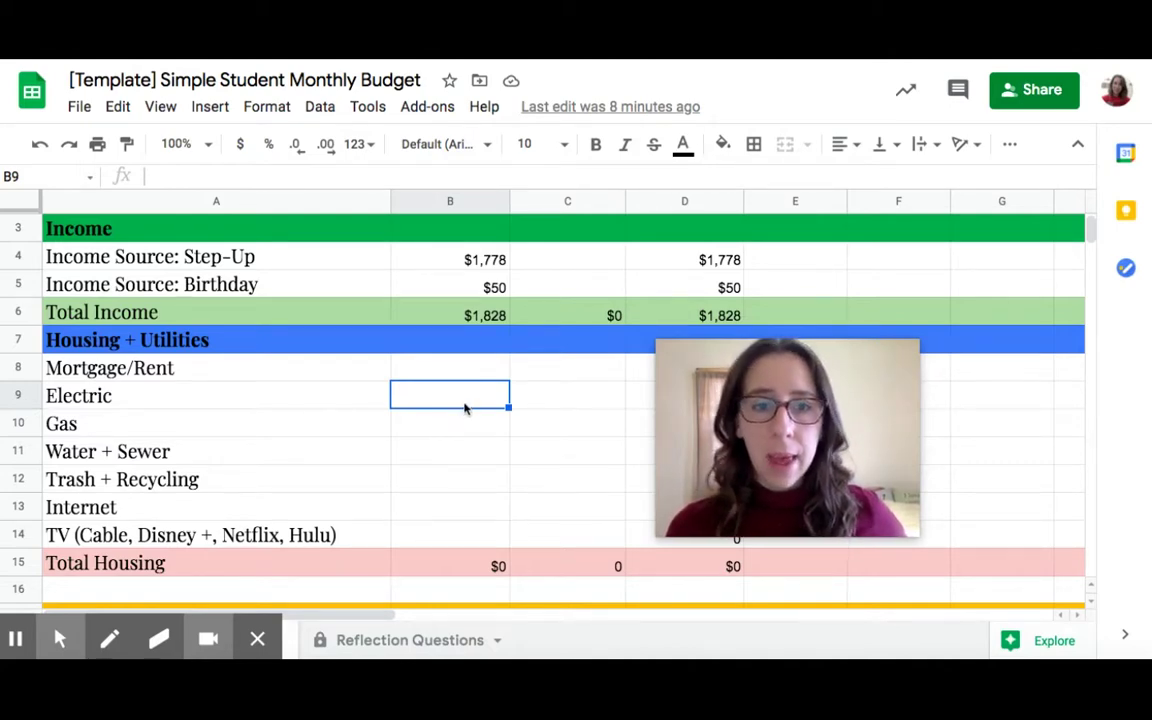
key(Down)
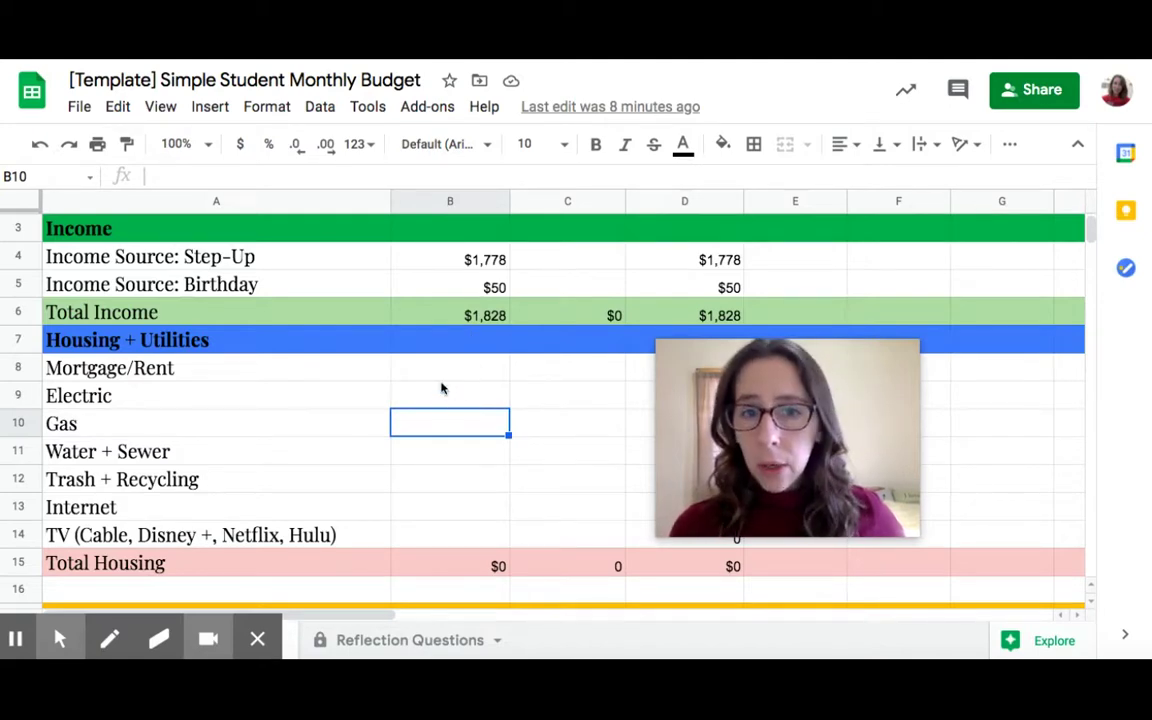
click(438, 398)
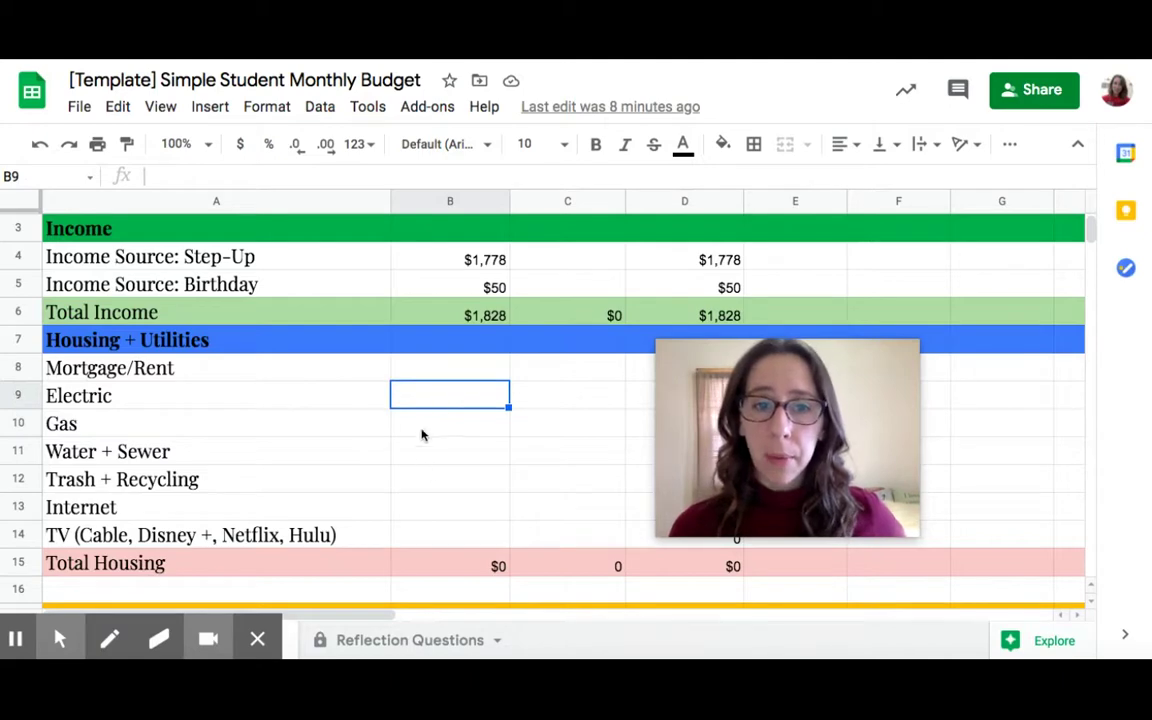
click(414, 424)
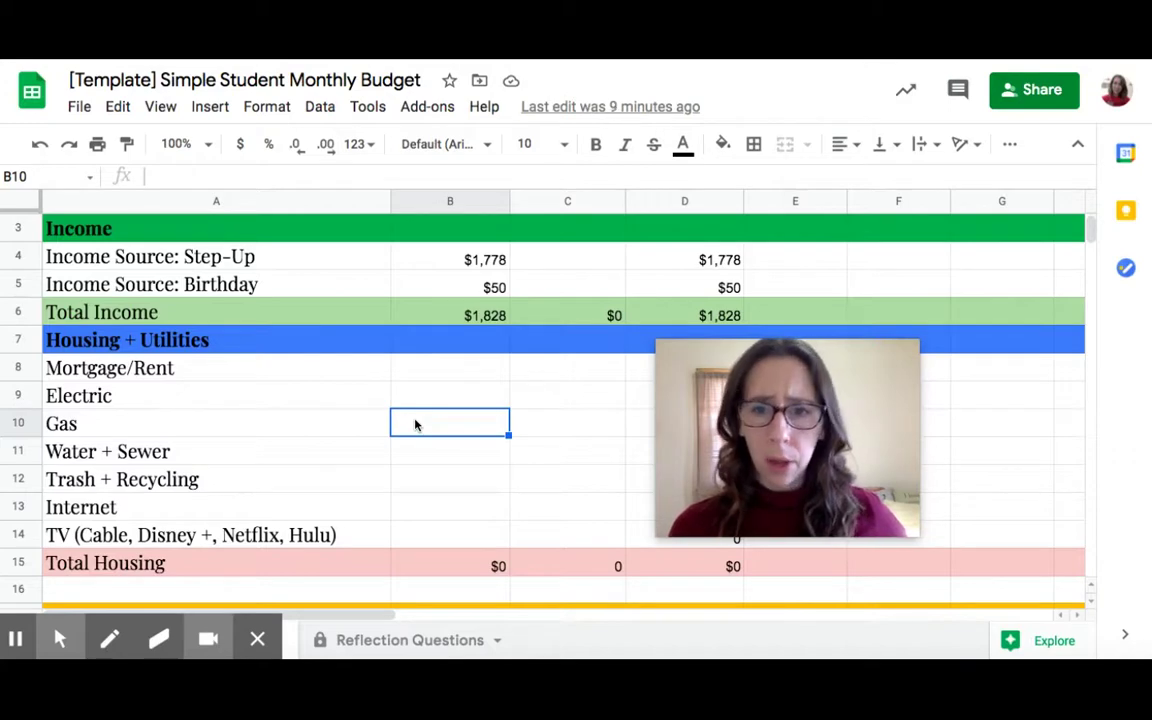
key(Down)
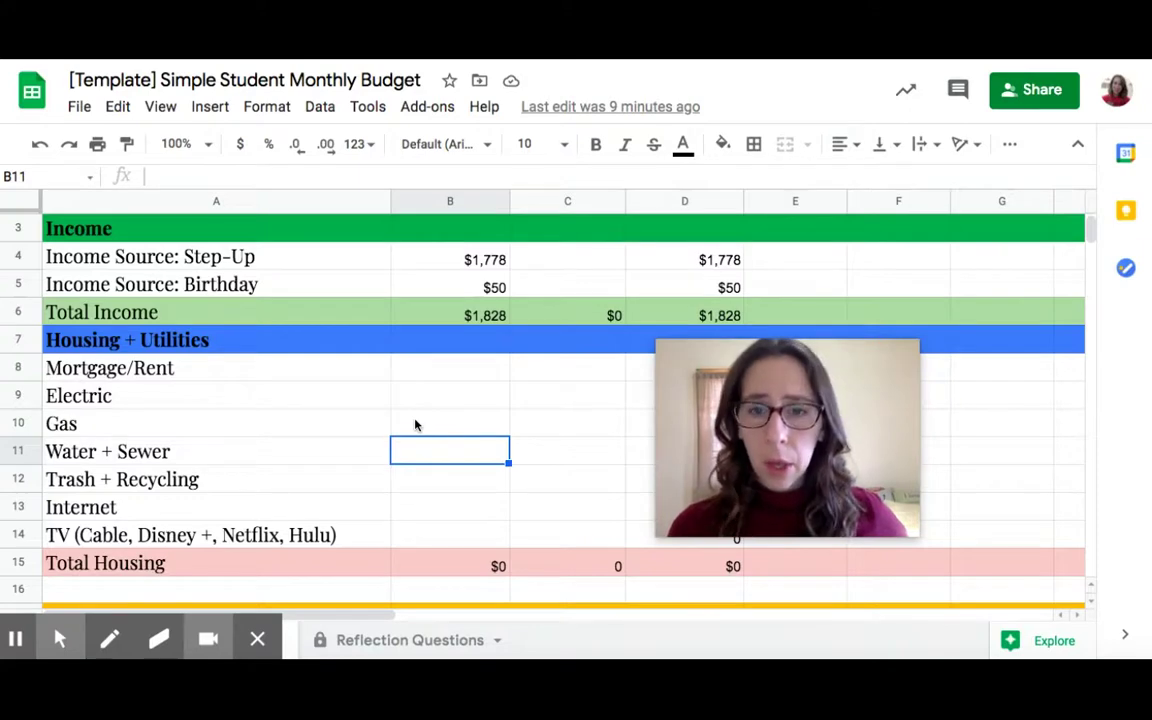
key(Down)
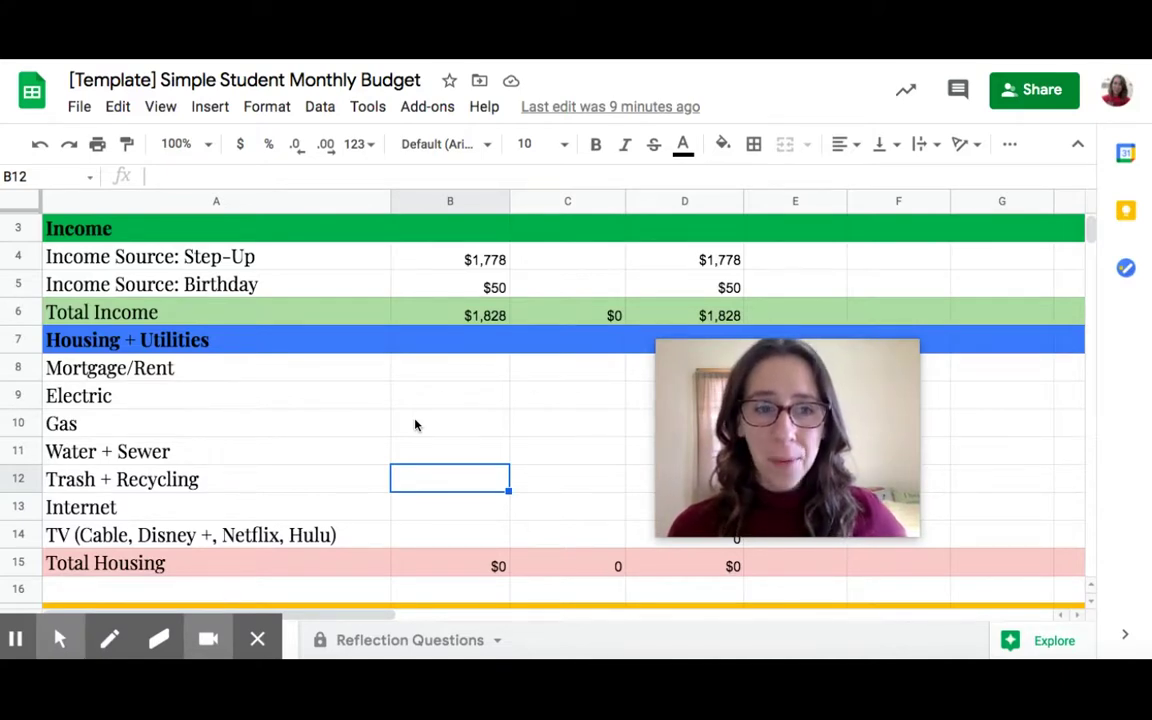
key(Down)
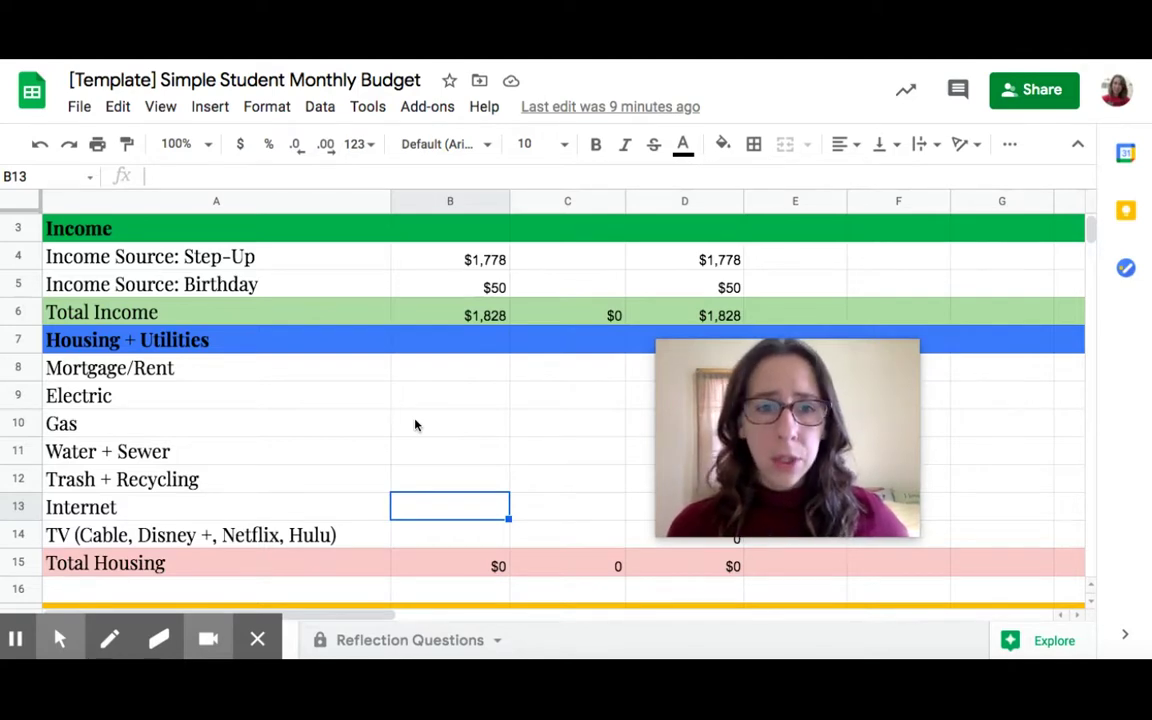
Review the expected Housing + Utilities cells again from Mortgage/Rent to TV, discarding the entry started for Internet.
key(Up)
key(Up)
key(Up)
key(Up)
key(Up)
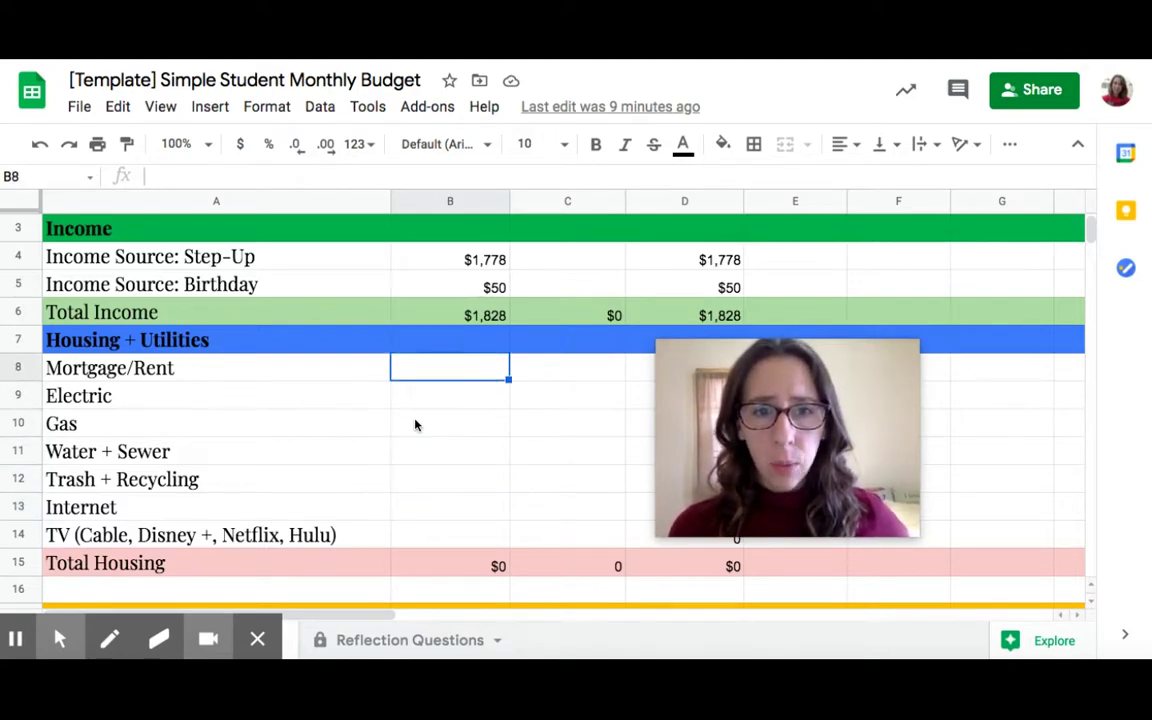
key(Down)
key(Down)
key(Down)
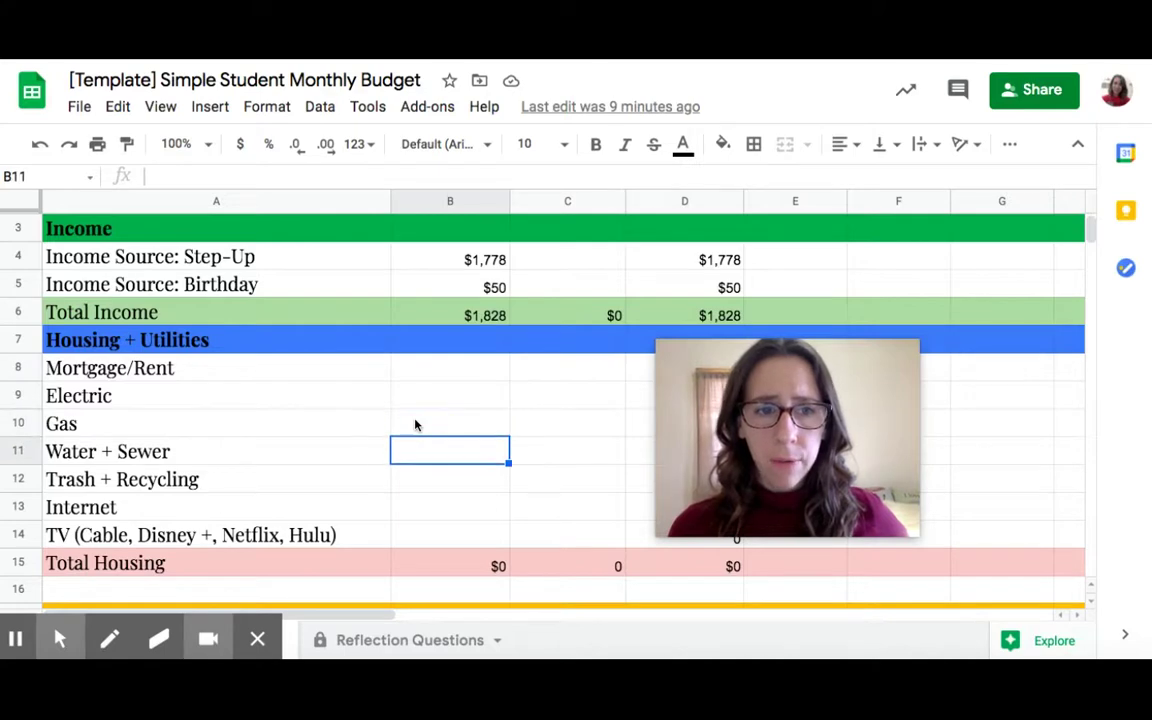
key(Down)
key(Down)
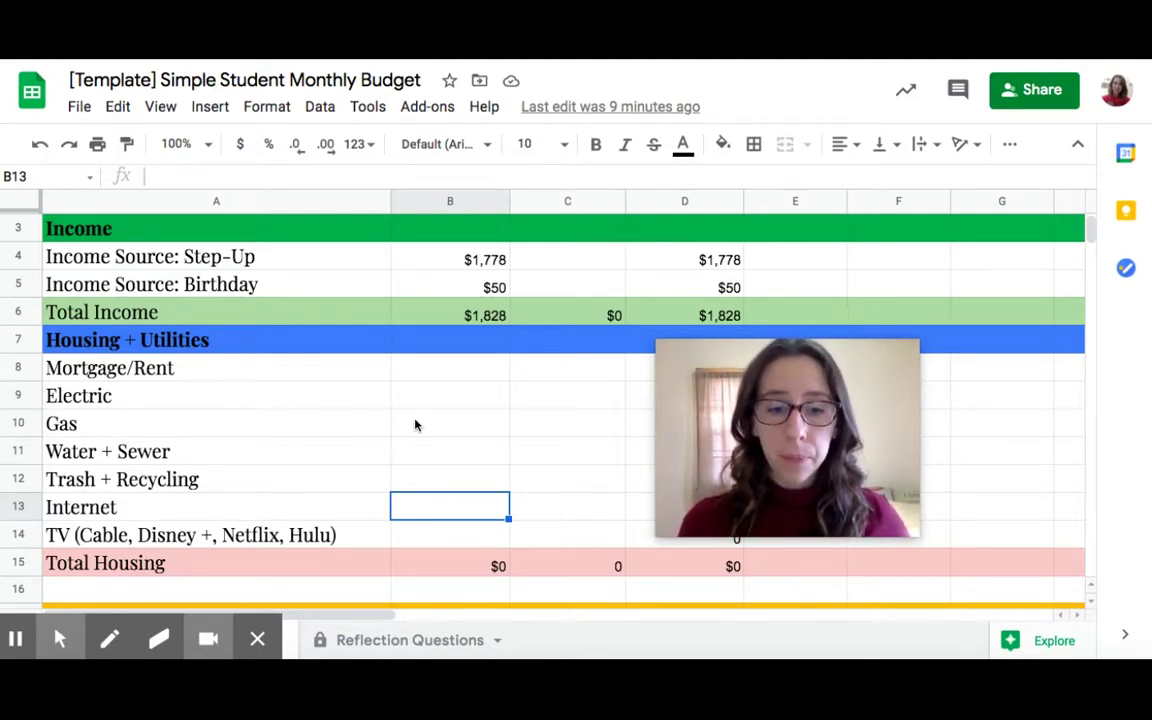
text($)
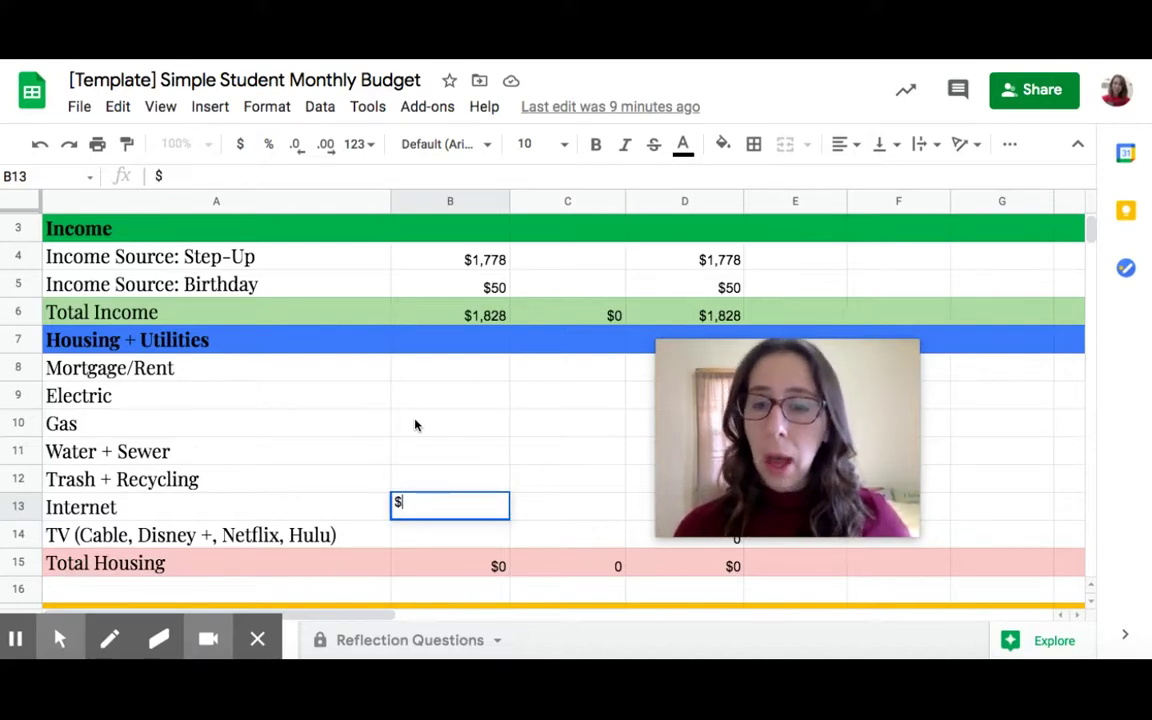
key(Escape)
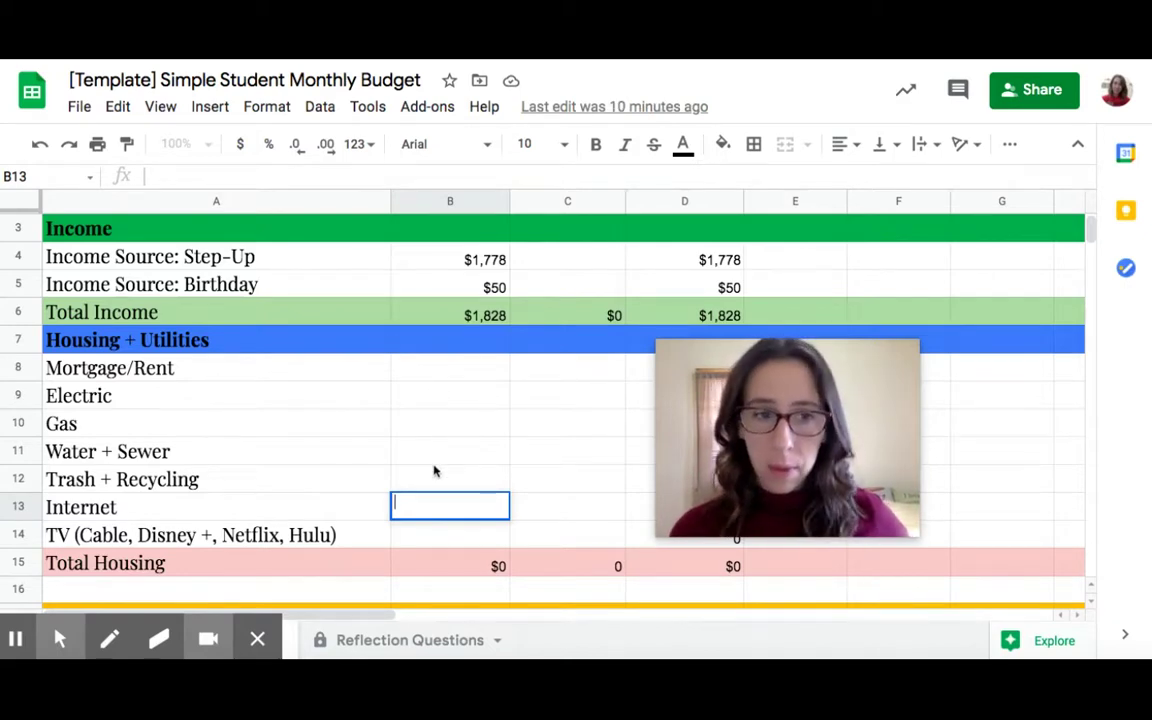
click(432, 535)
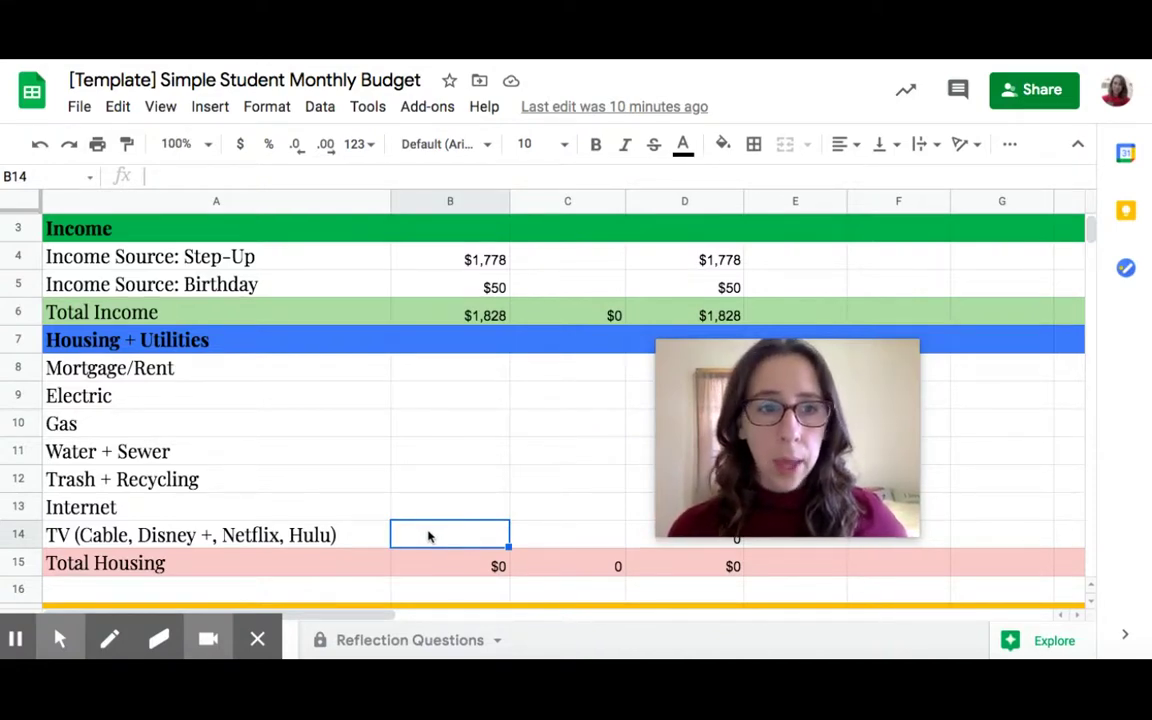
Look through the expected cells from the end of Housing + Utilities down through Monthly Living Expenses to Total Living.
key(Down)
key(Down)
key(Down)
key(Down)
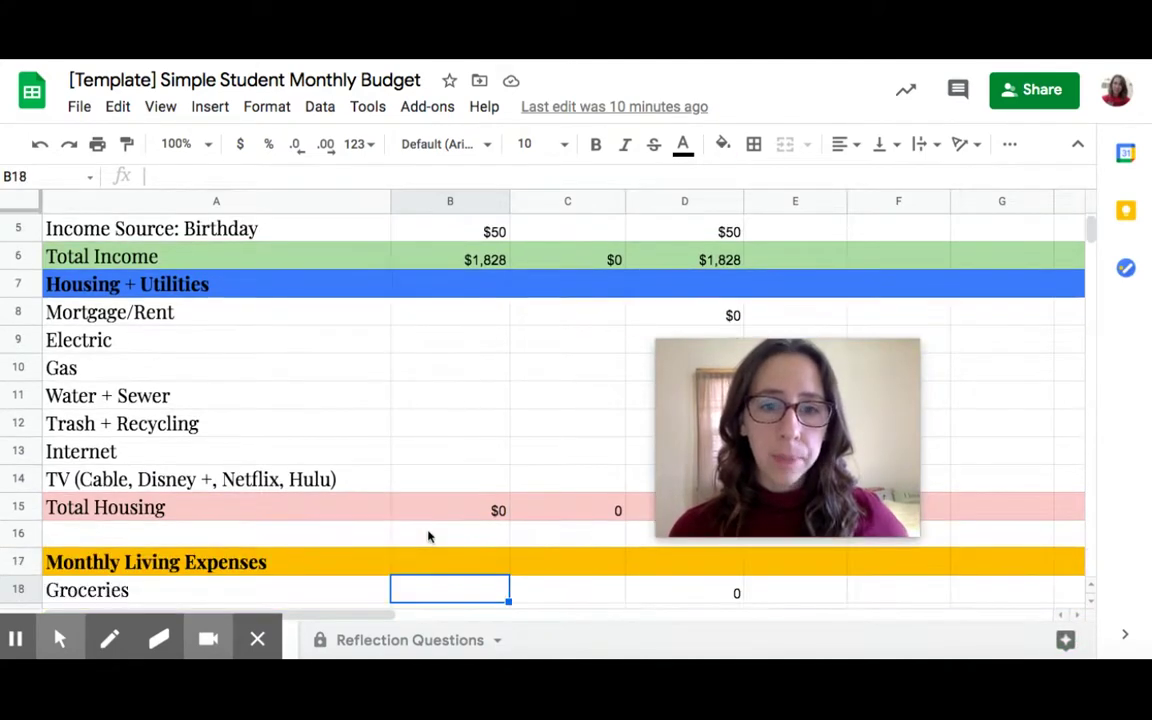
key(Down)
key(Down)
key(Down)
key(Down)
key(Down)
key(Down)
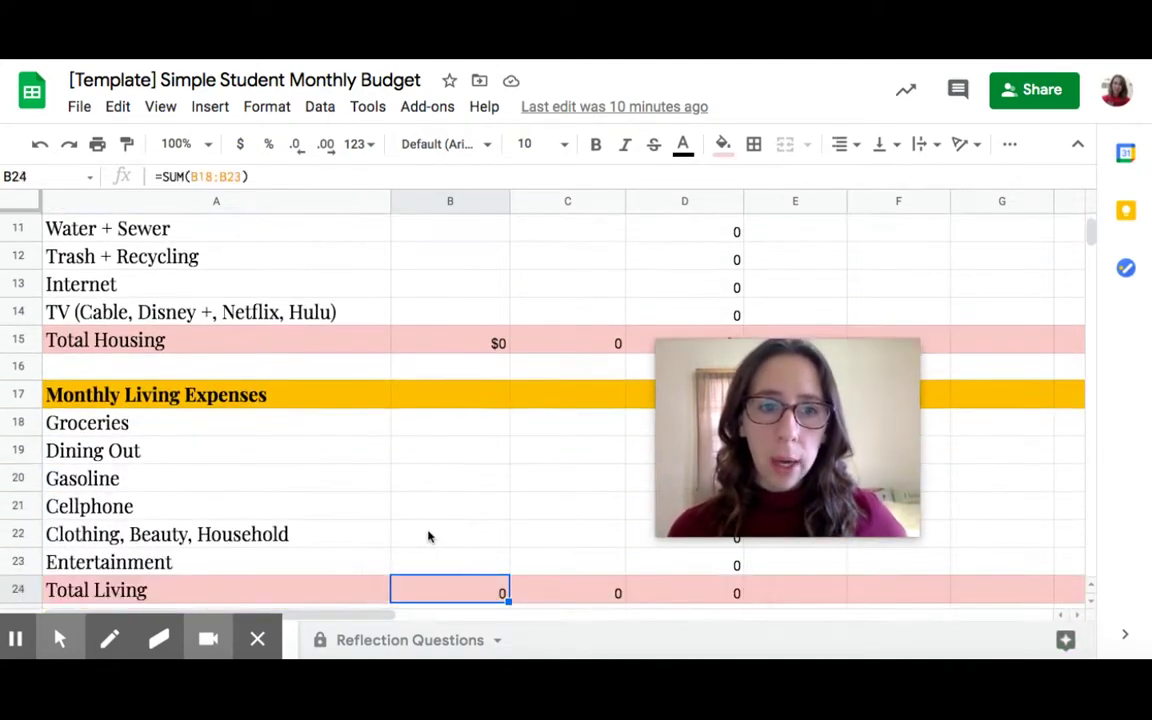
Check the expected Groceries cell, and try 0 as the expected Dining Out cost before clearing the entry.
click(436, 430)
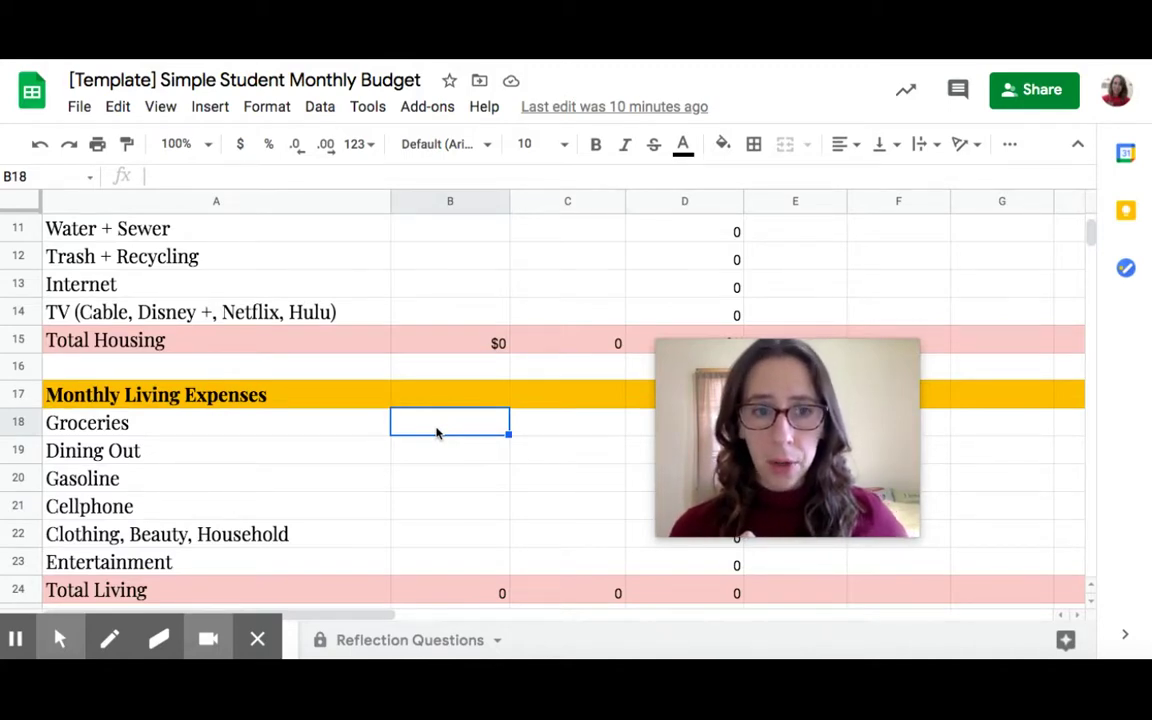
key(Down)
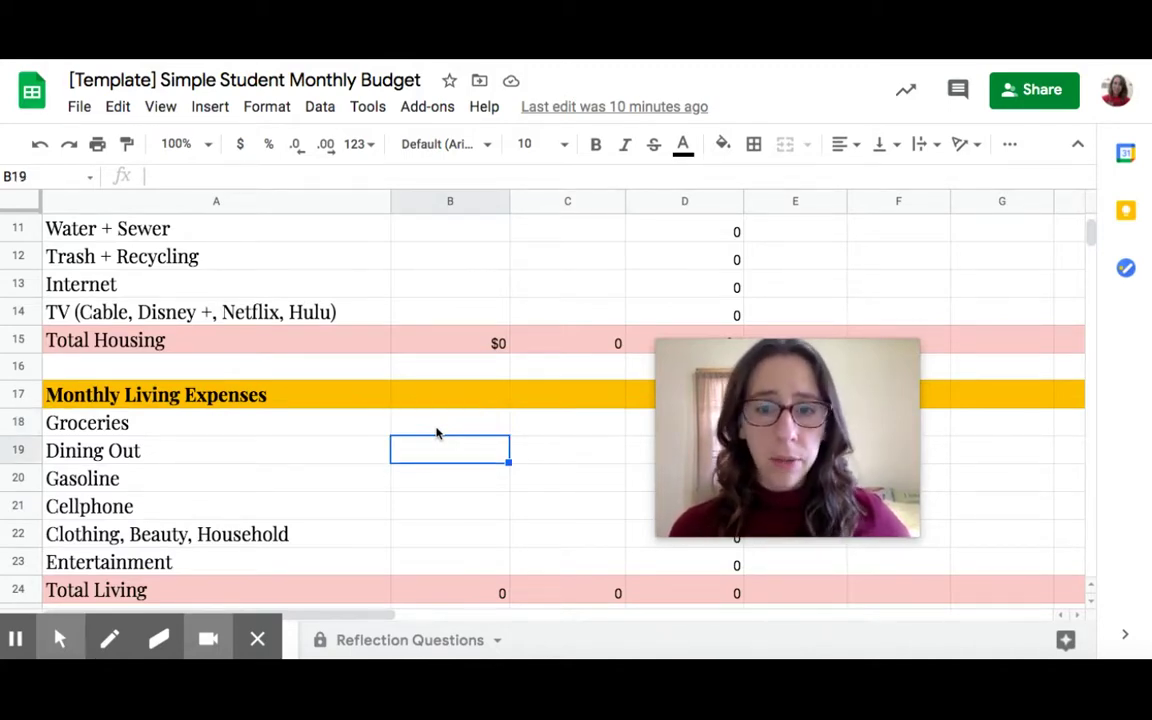
text(0)
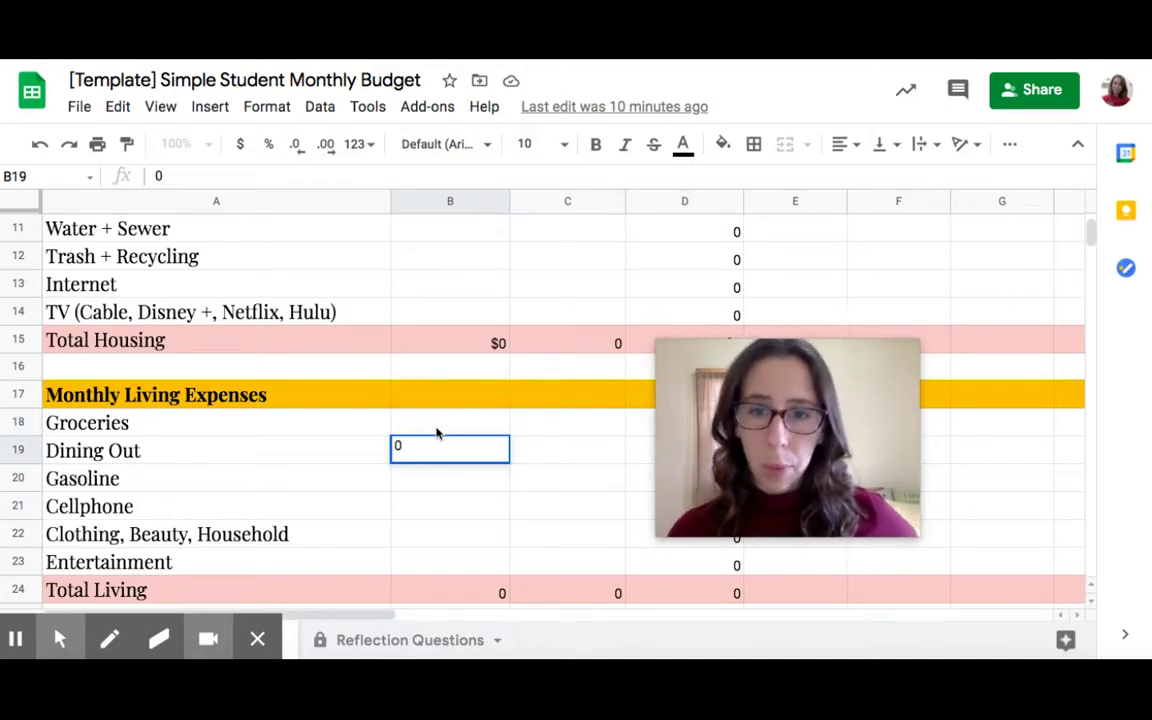
key(BackSpace)
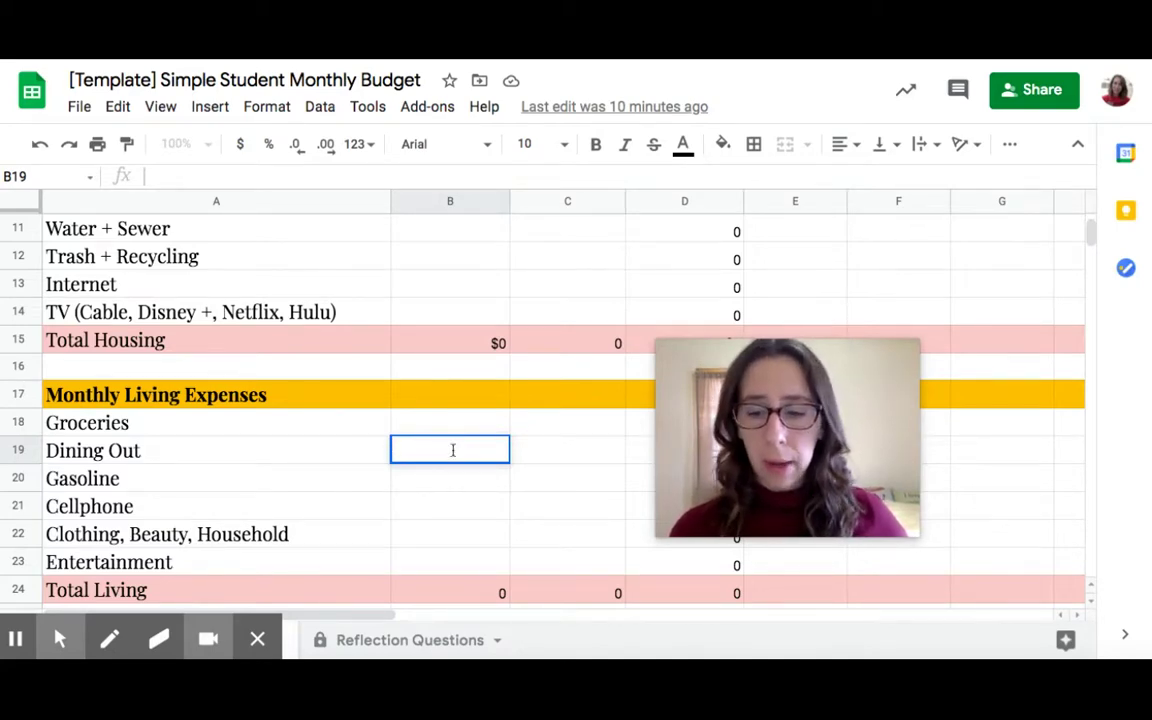
key(Return)
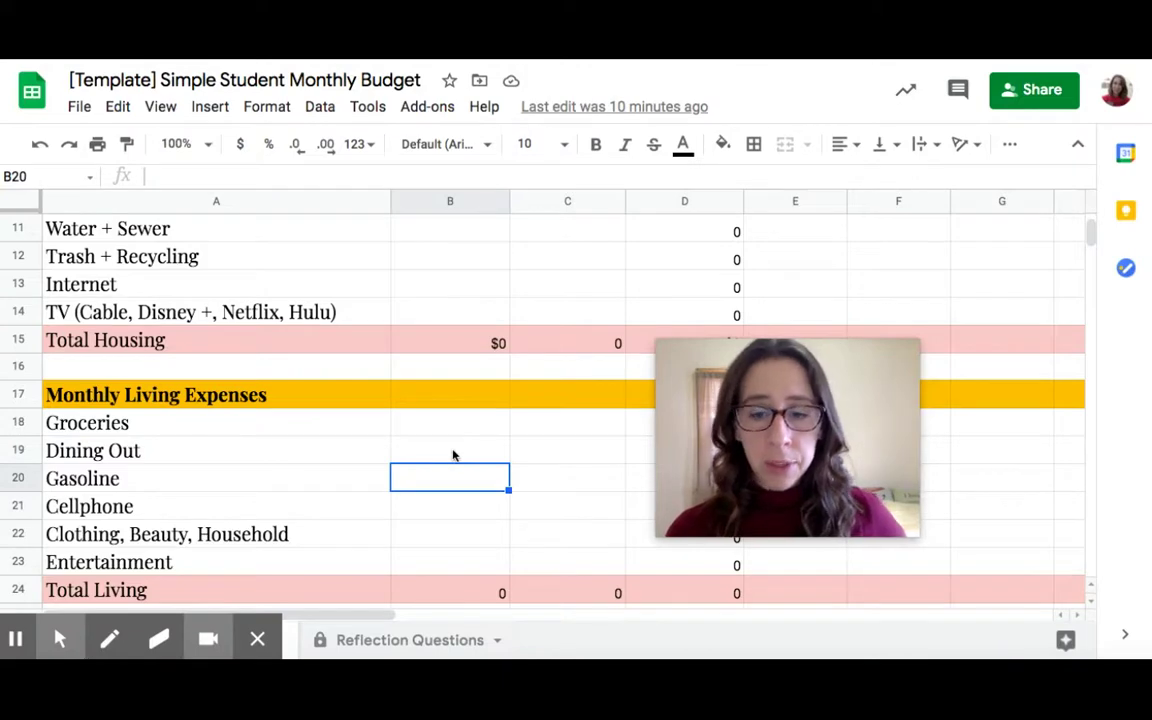
Try 0 for expected Gasoline, clear it, and go through the Cellphone, Clothing, Beauty, Household and Entertainment cells.
text(0)
key(BackSpace)
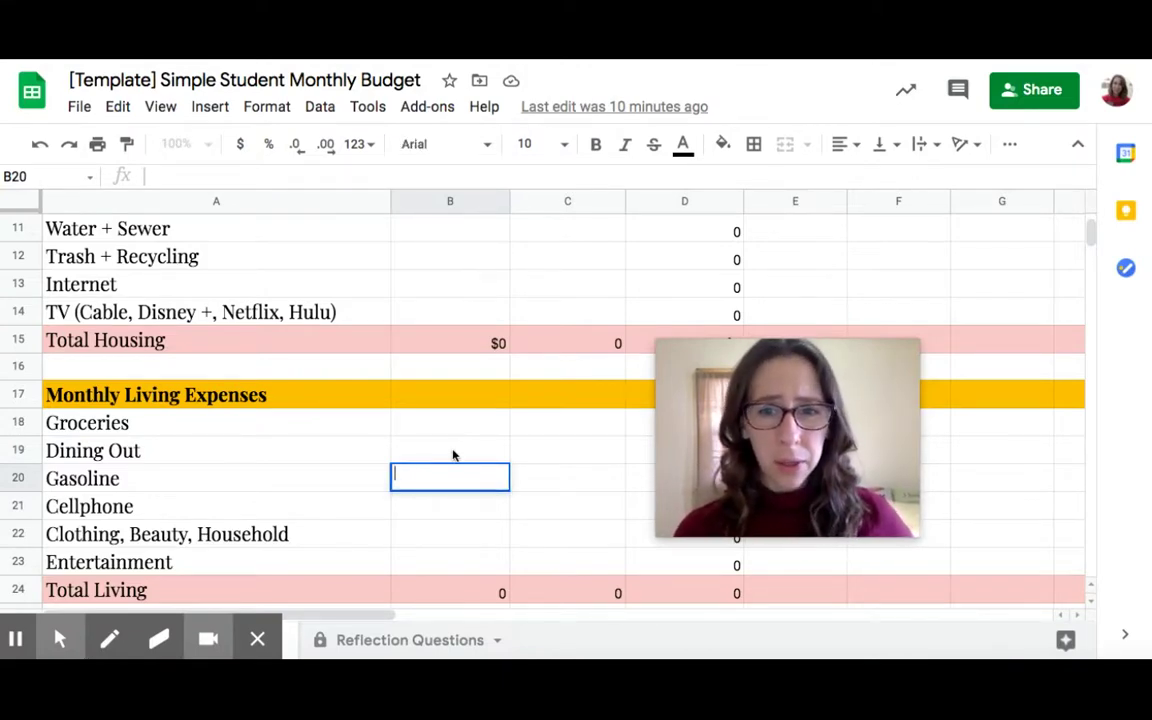
key(Return)
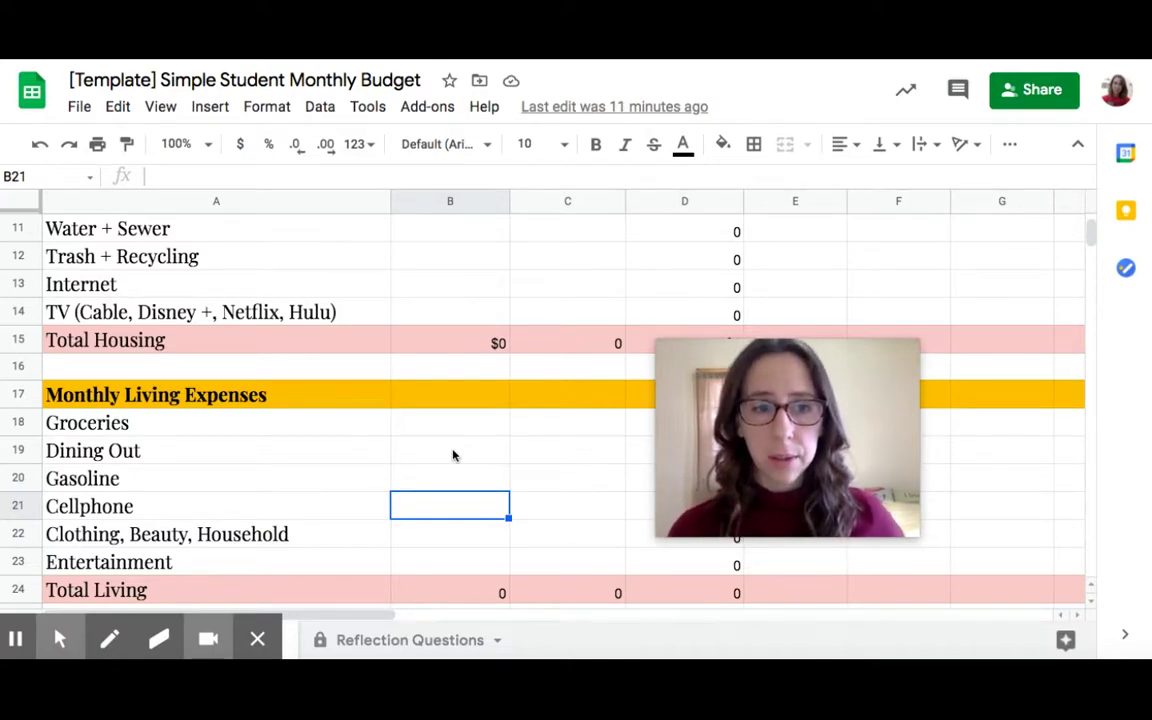
key(Down)
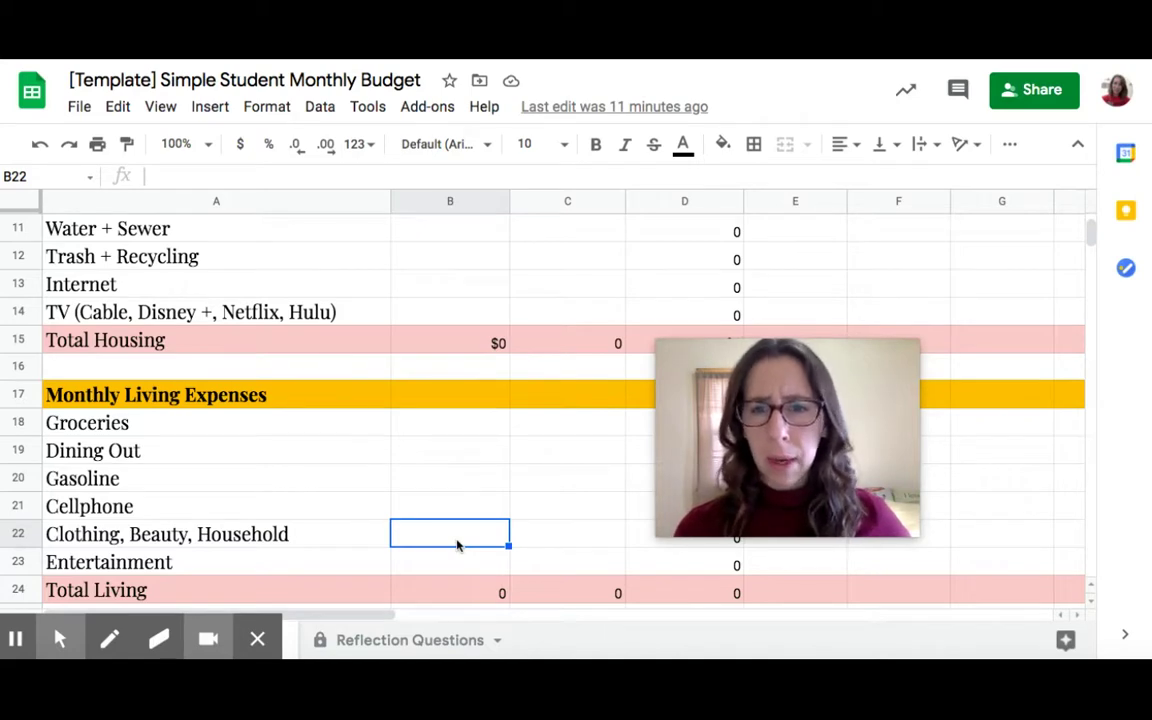
key(Down)
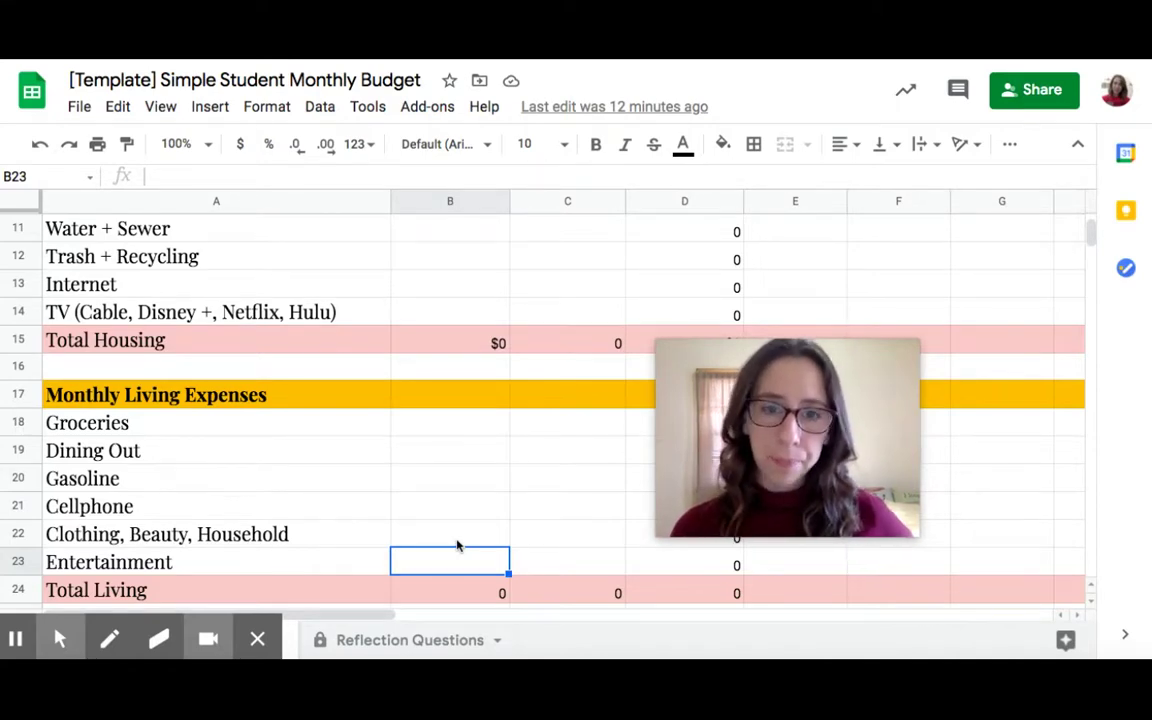
Look over the Long-Term Expenses + Investments section, including the Car, Health and Life Insurance rows.
key(Down)
key(Down)
key(Down)
key(Down)
key(Down)
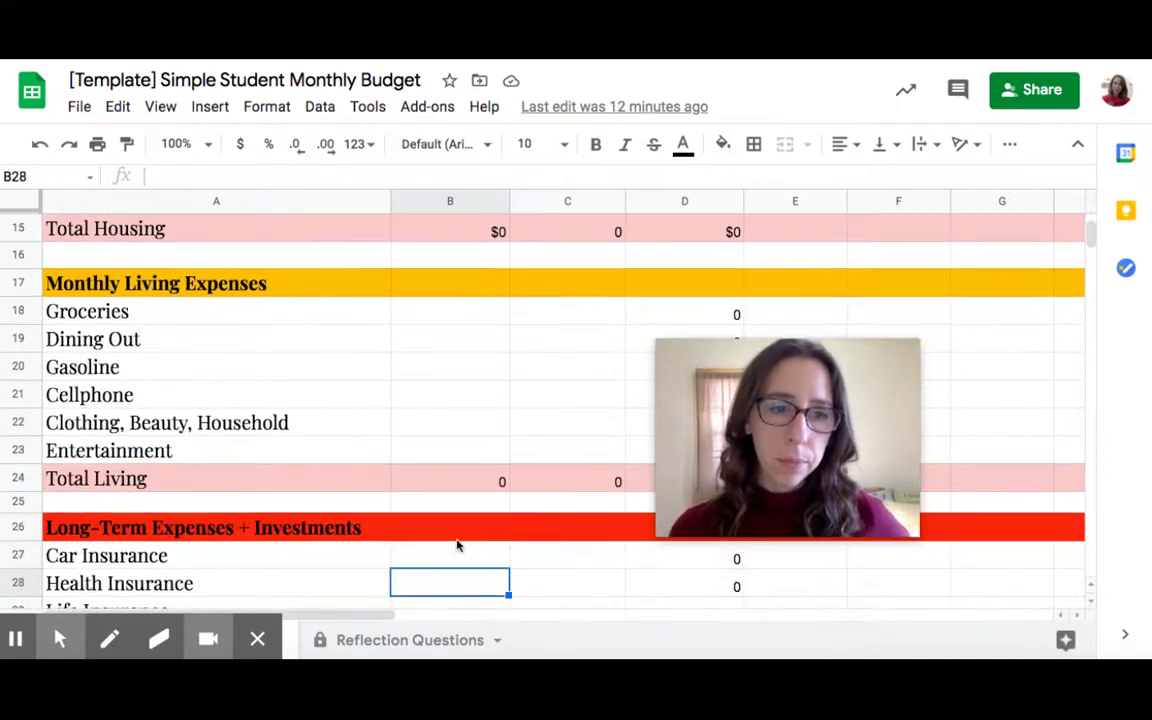
key(Down)
key(Down)
key(Down)
key(Up)
key(Up)
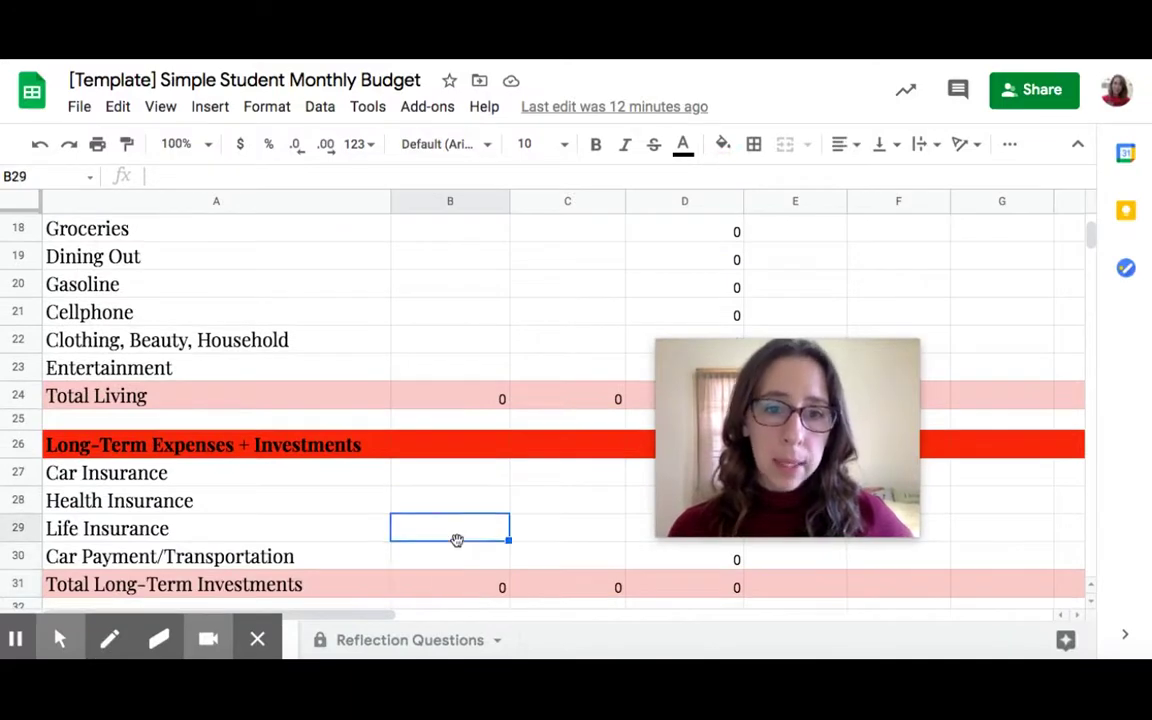
key(Left)
key(Up)
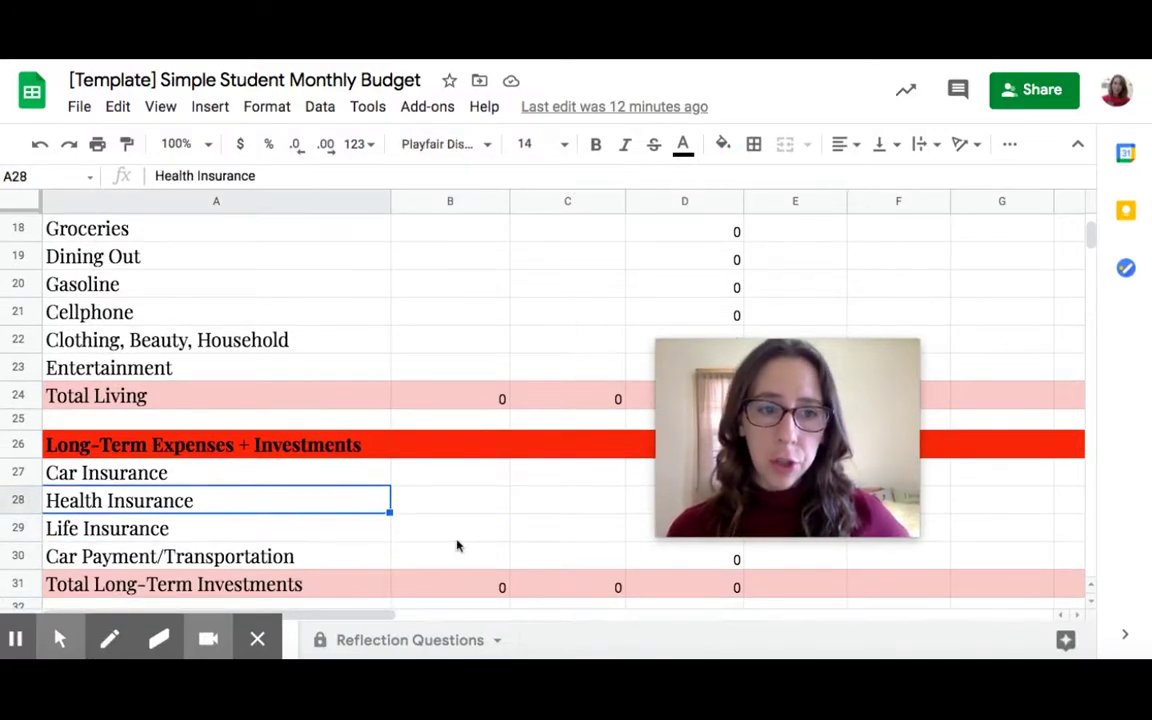
key(Up)
key(Down)
key(Down)
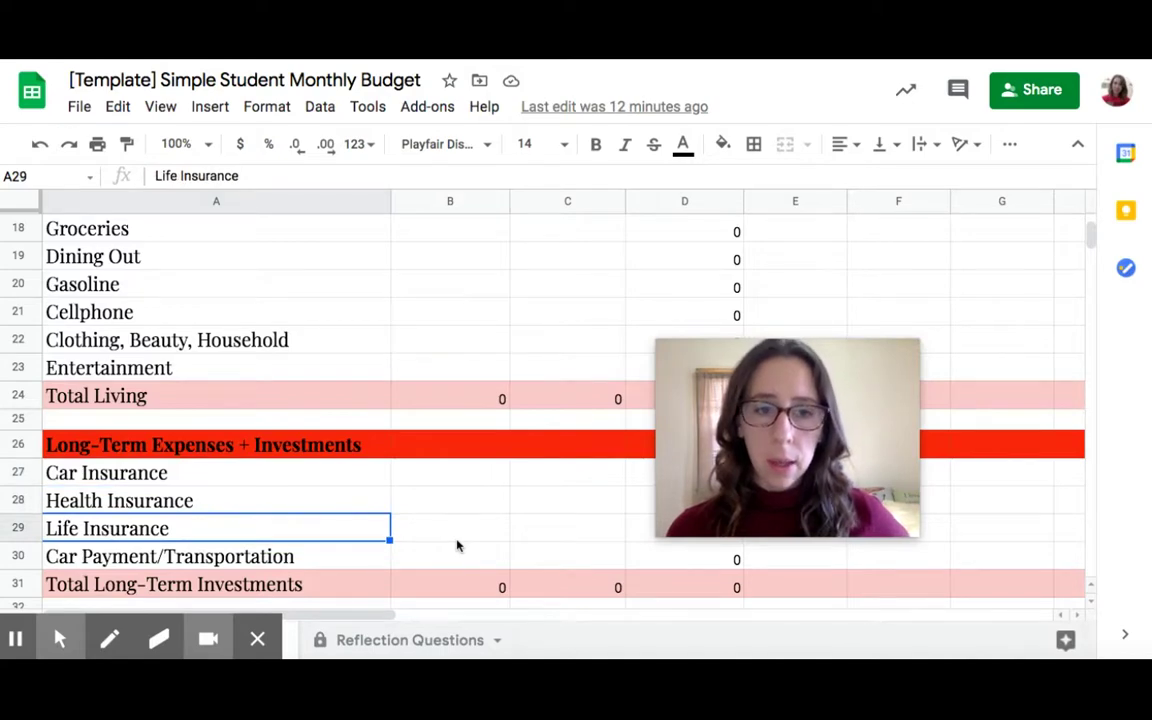
Try 0 as the expected Life Insurance cost, clear it, and go to the expected Car Payment/Transportation cell.
key(Right)
text(0)
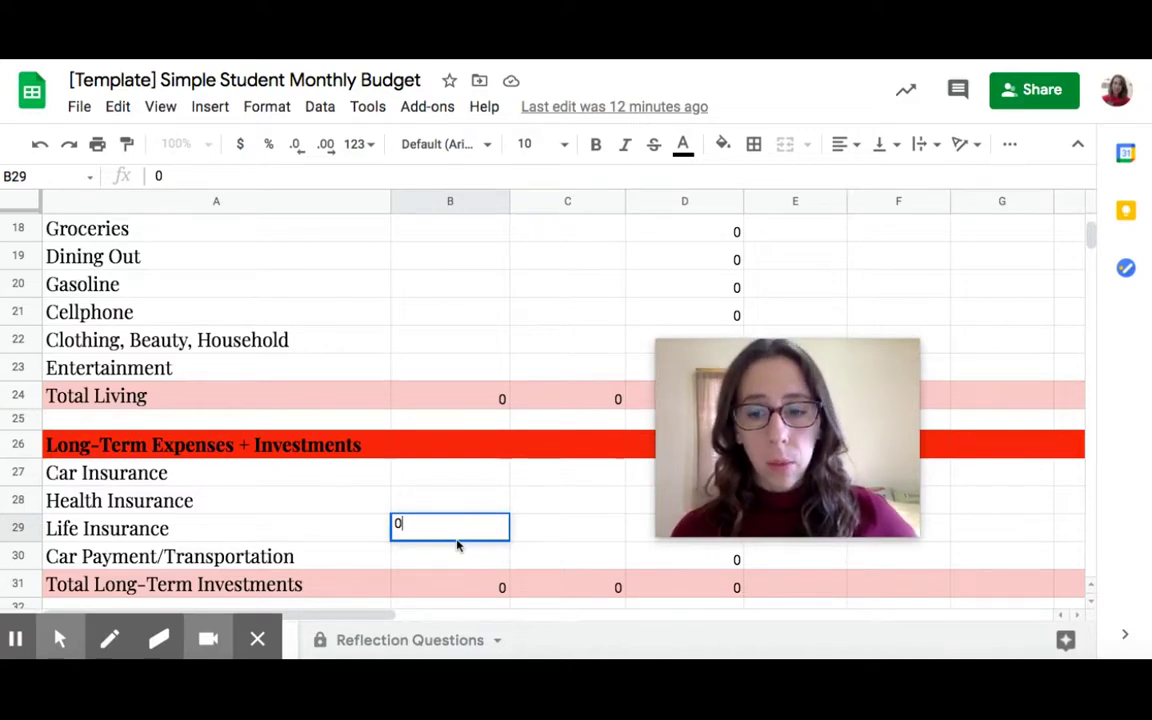
key(BackSpace)
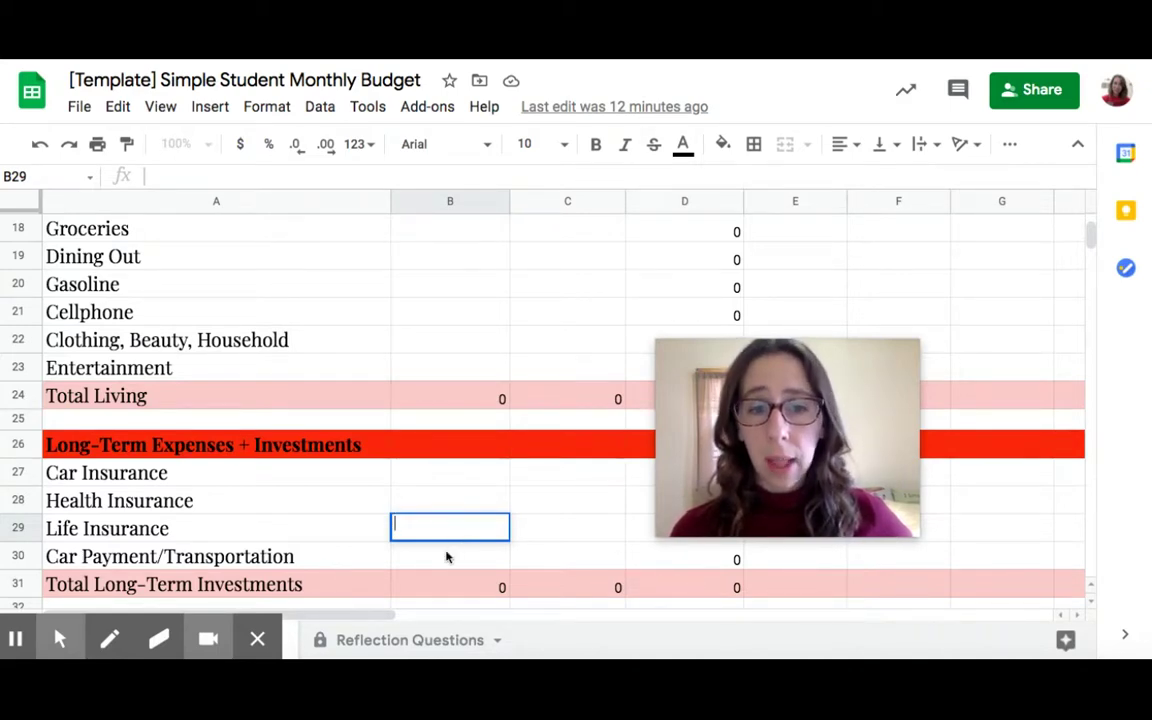
click(436, 560)
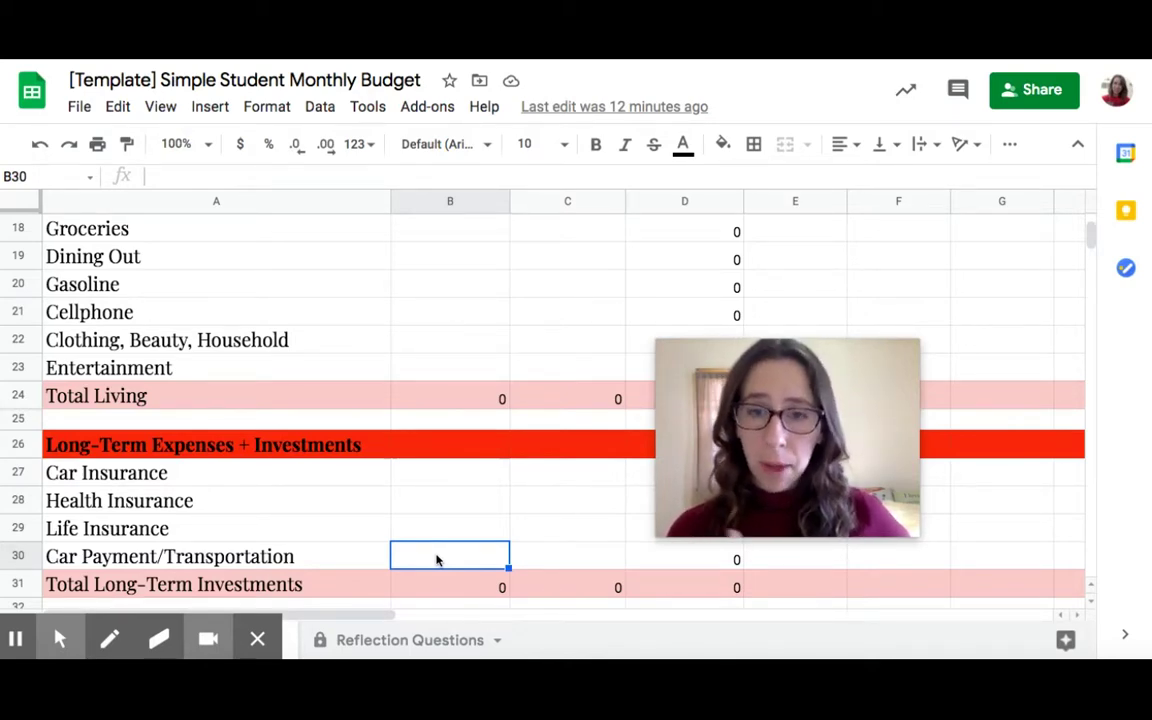
Look through the expected cells from Total Long-Term Investments into Savings, going from Travel/Vacation Budget to Housing.
key(Down)
key(Down)
key(Down)
key(Down)
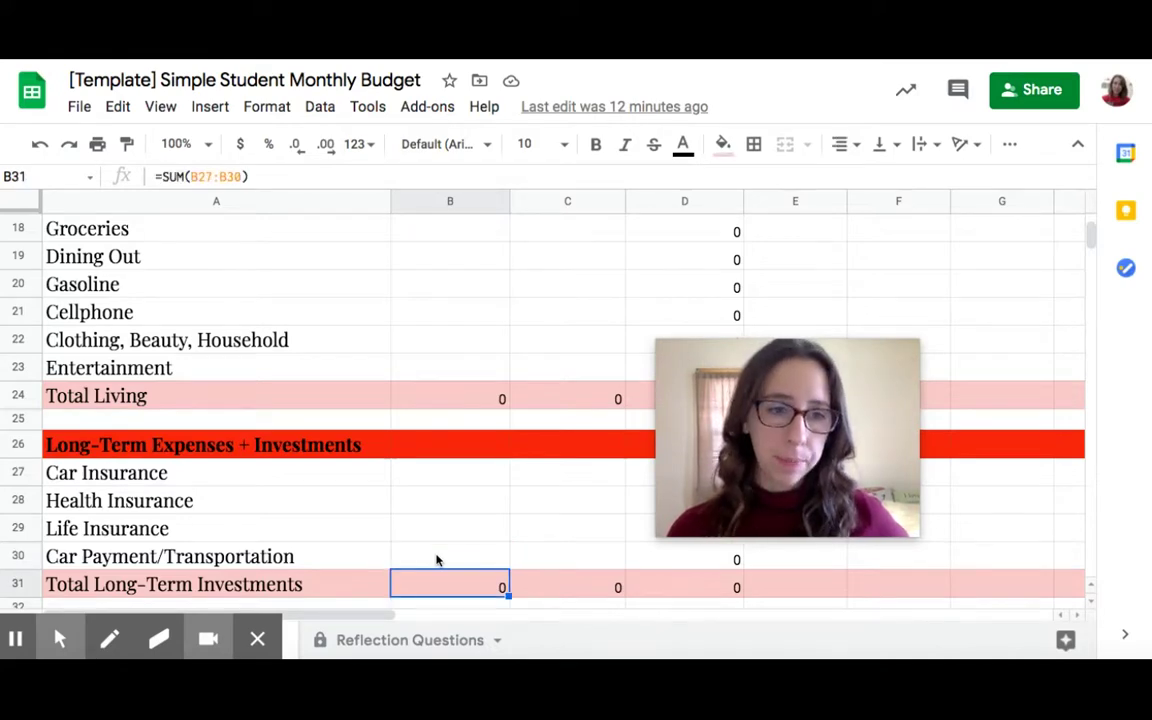
key(Down)
key(Down)
key(Down)
key(Down)
key(Down)
key(Up)
key(Up)
key(Up)
key(Up)
key(Up)
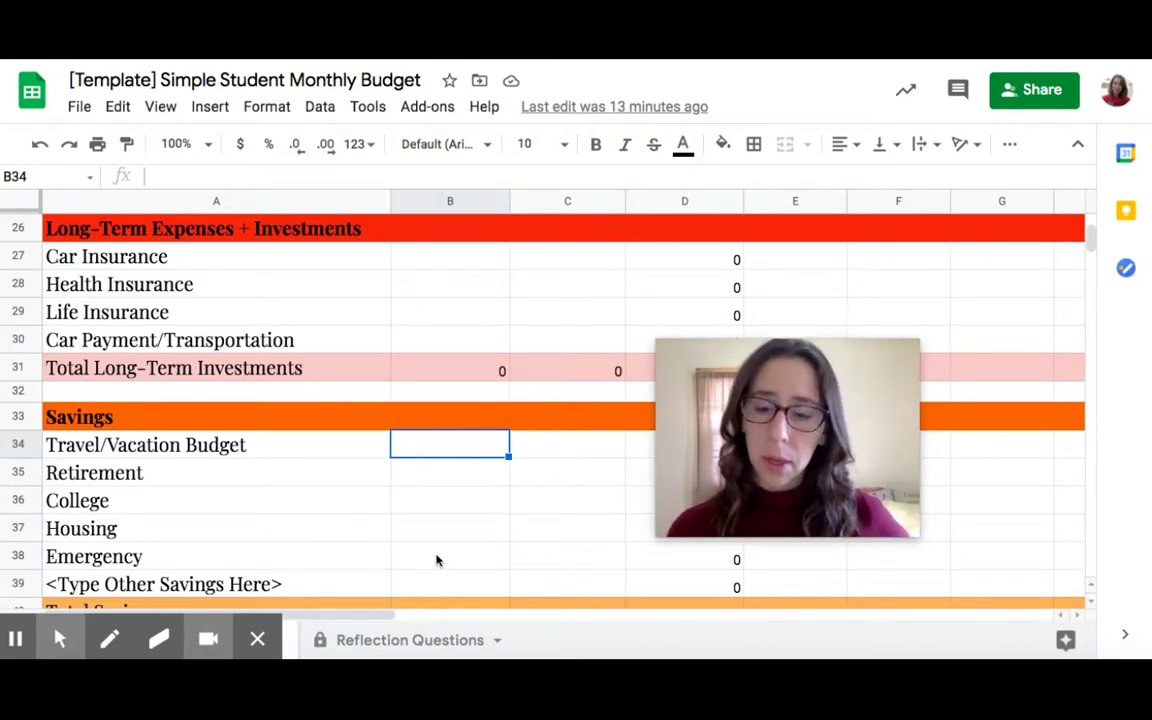
key(Down)
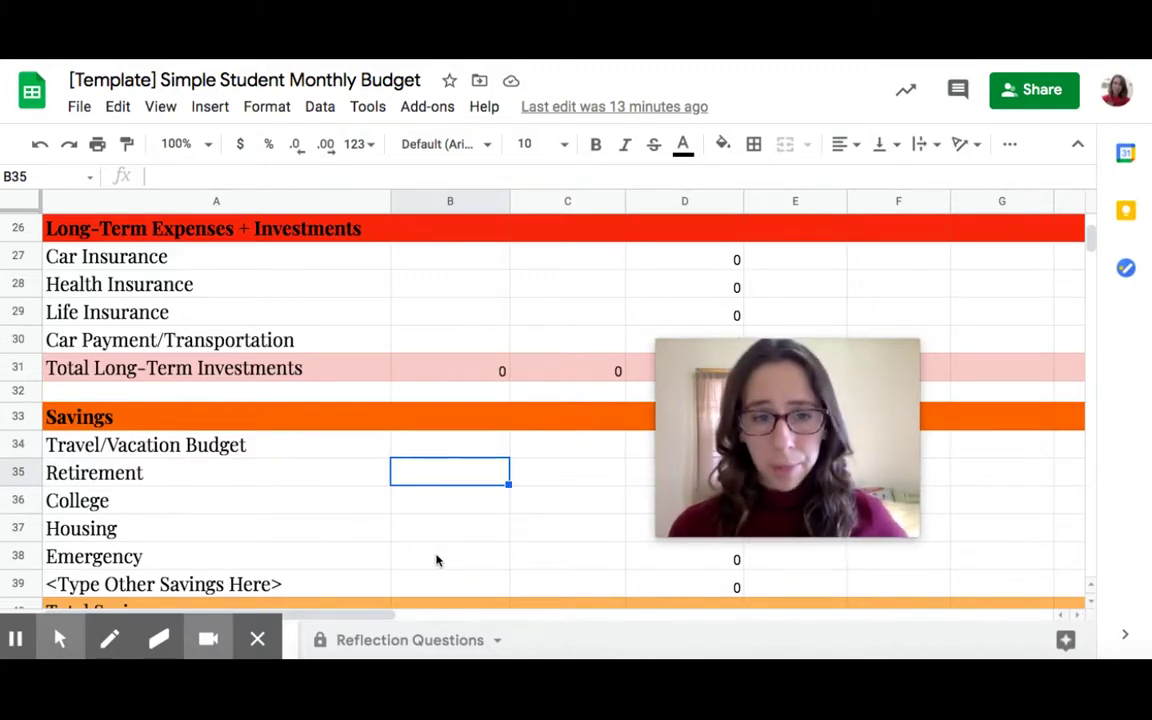
key(Down)
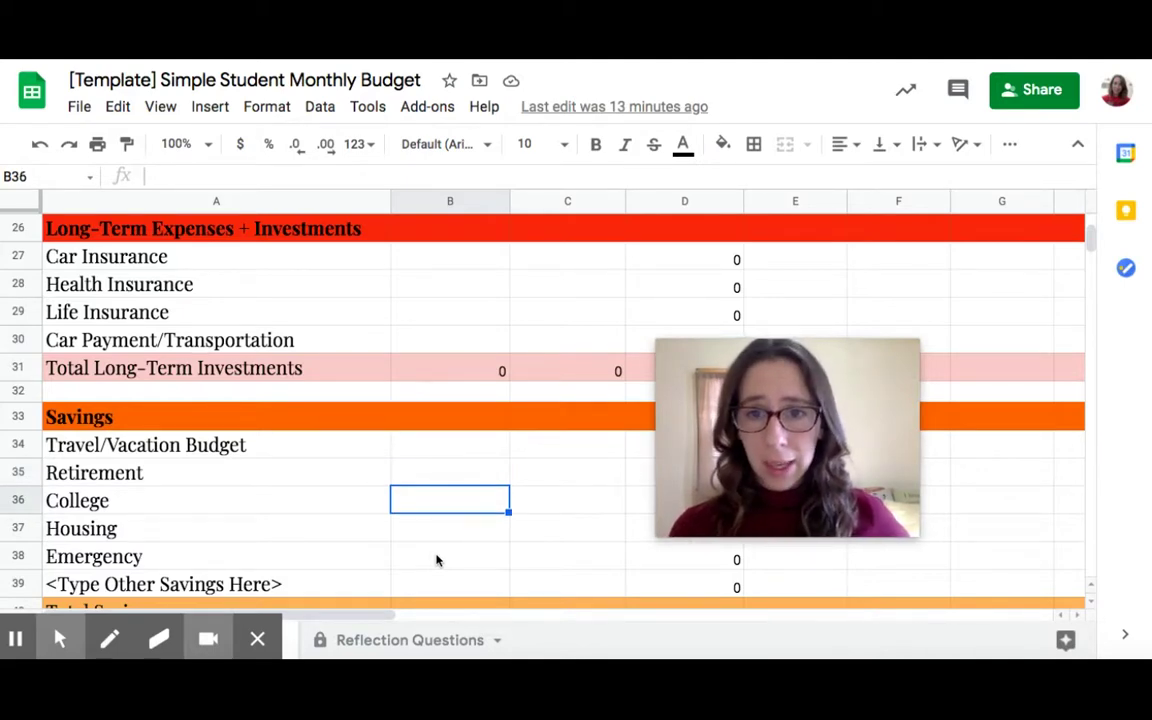
key(Down)
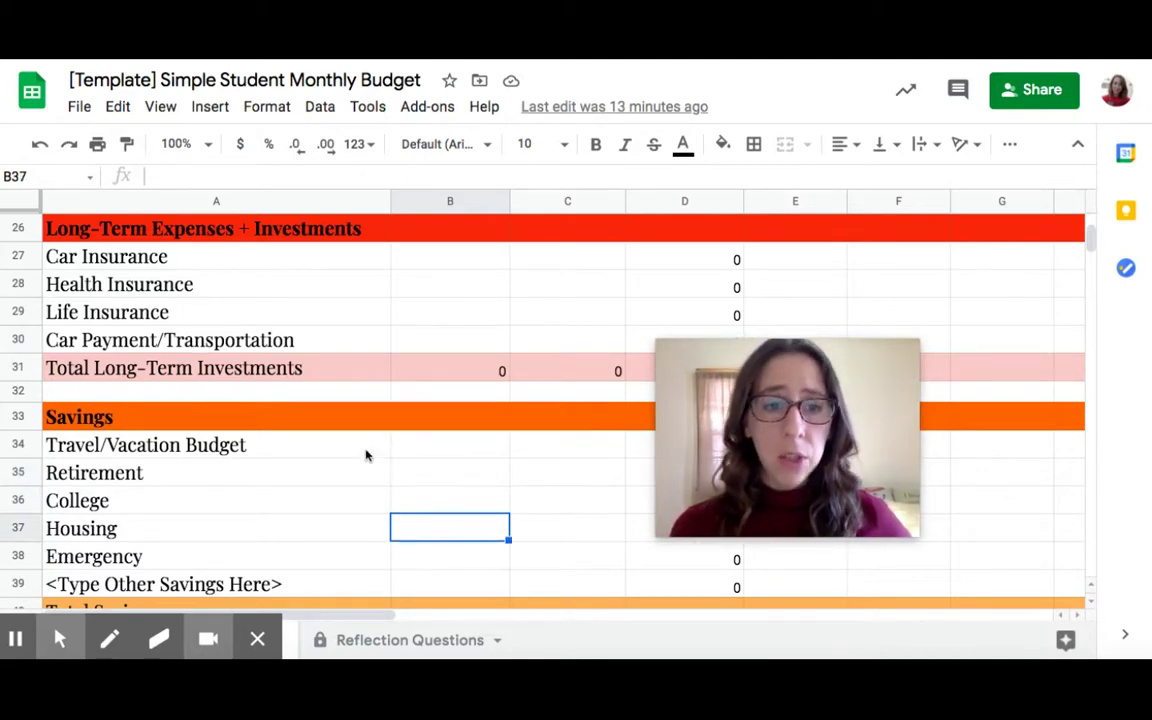
Review the expected Savings cells again from Travel/Vacation Budget down to Emergency.
click(456, 453)
key(Down)
key(Down)
key(Down)
key(Down)
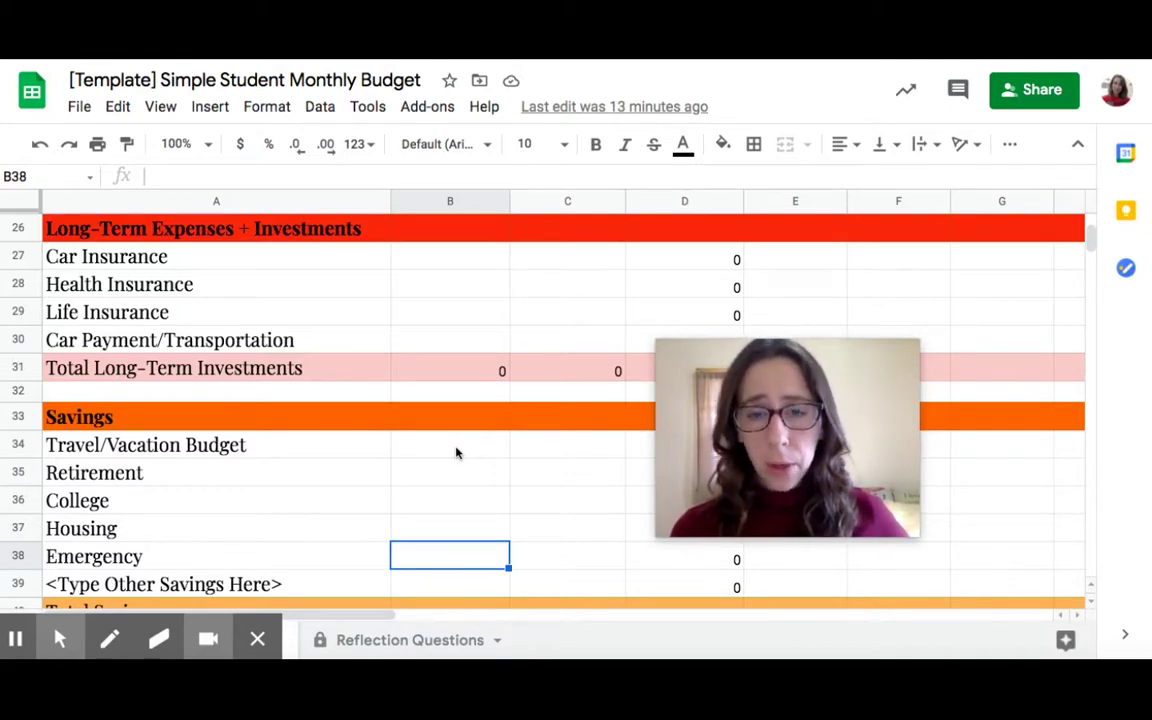
Replace the <Type Other Savings Here> placeholder under Emergency with the label Children.
key(Left)
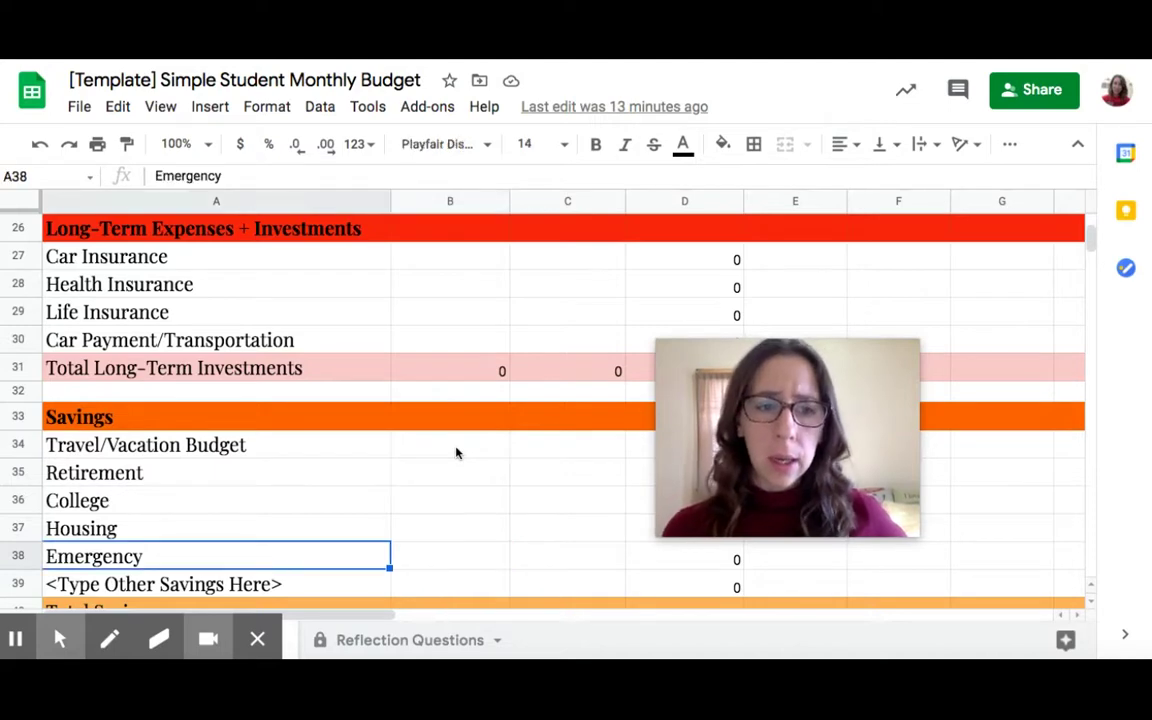
key(Down)
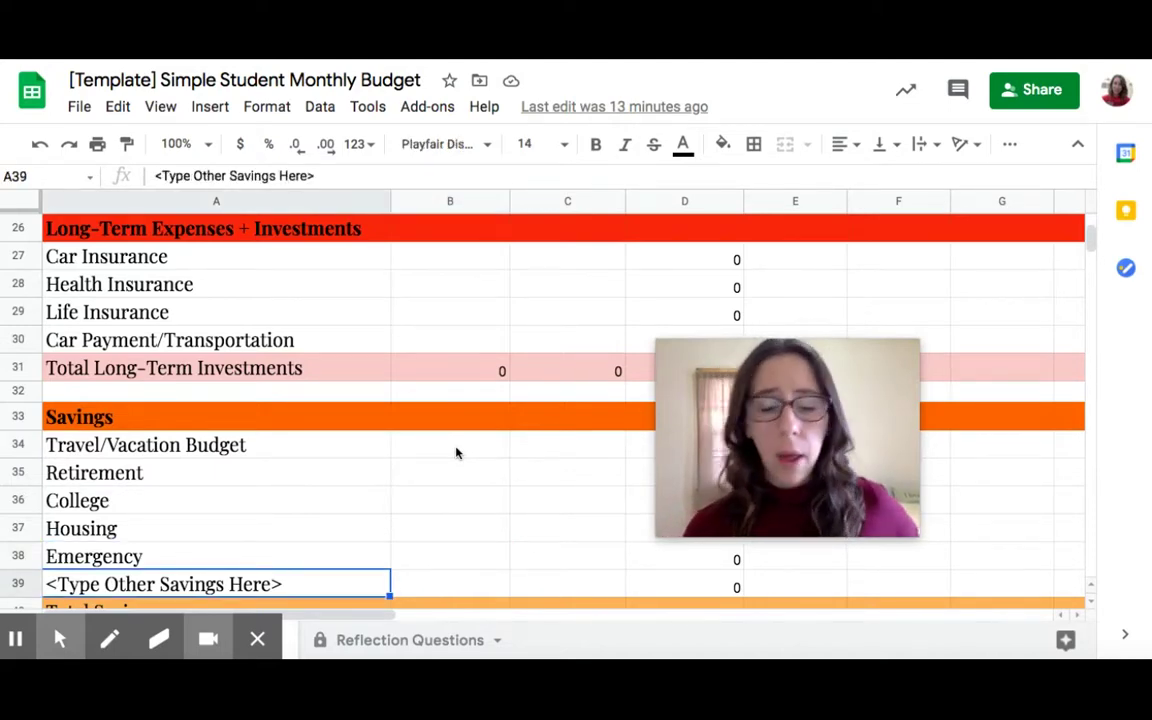
text(Car)
key(BackSpace)
key(BackSpace)
text(hildren)
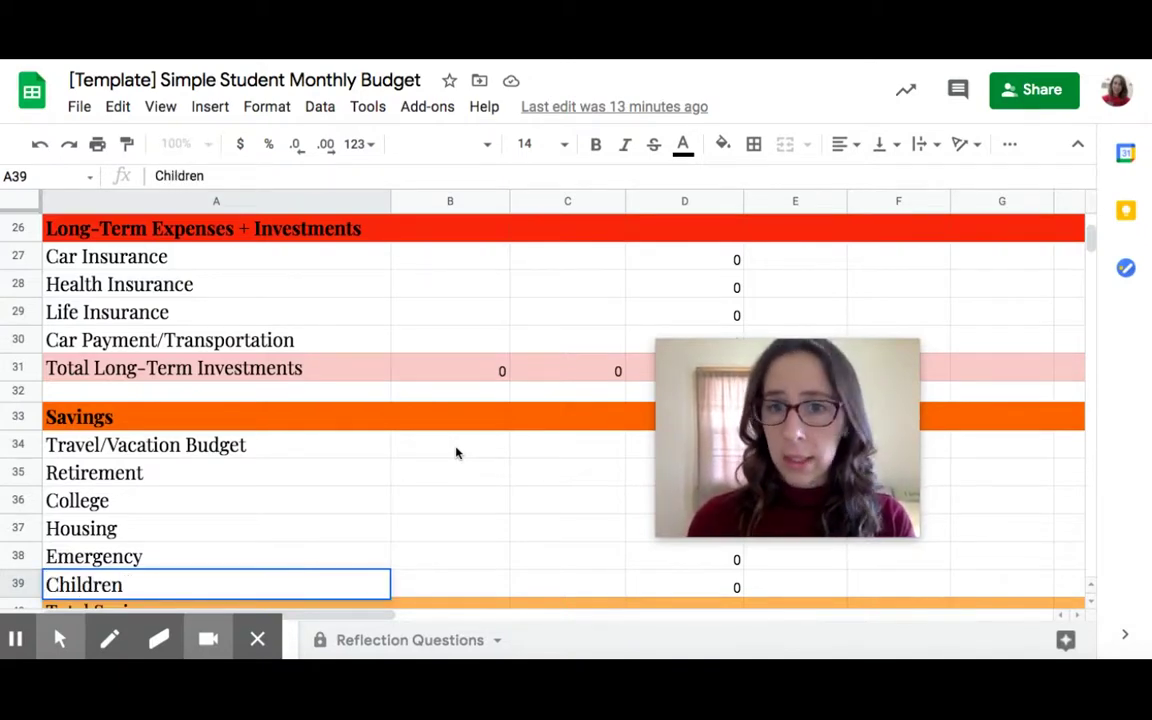
Erase the Children label from the last row of the Savings section.
key(BackSpace)
key(BackSpace)
key(BackSpace)
key(BackSpace)
key(BackSpace)
key(BackSpace)
key(BackSpace)
key(BackSpace)
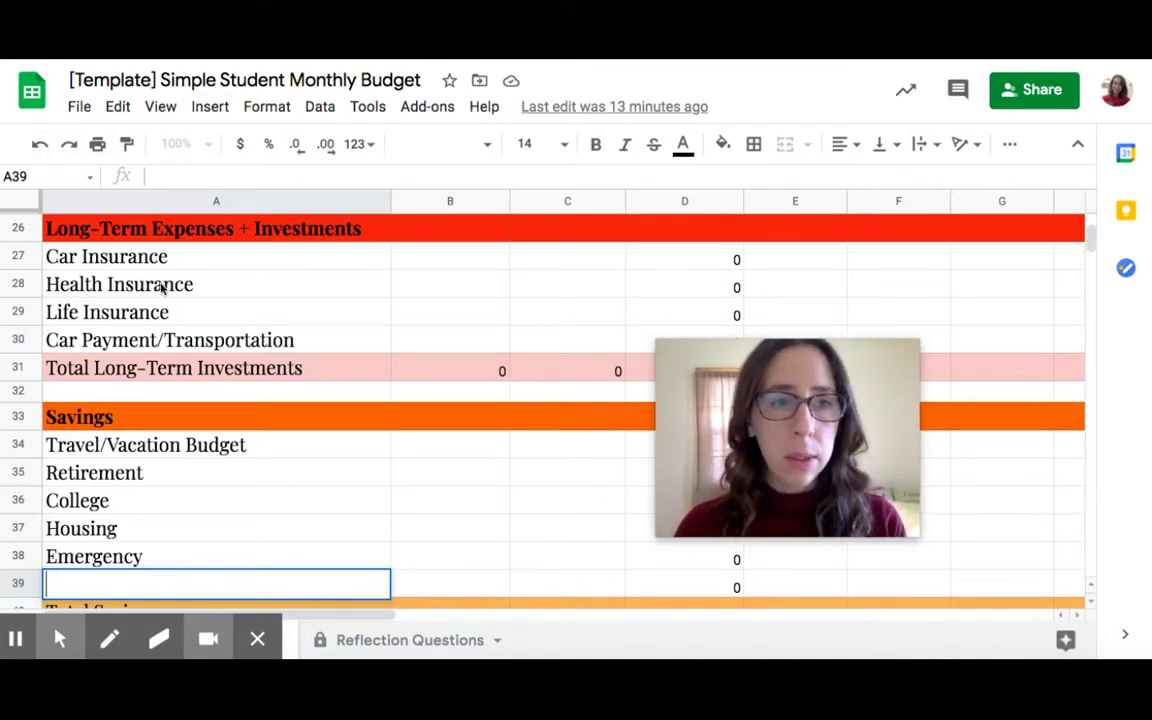
Undo the removal of the <Type Other Savings Here> placeholder in the Savings section.
click(42, 148)
click(454, 553)
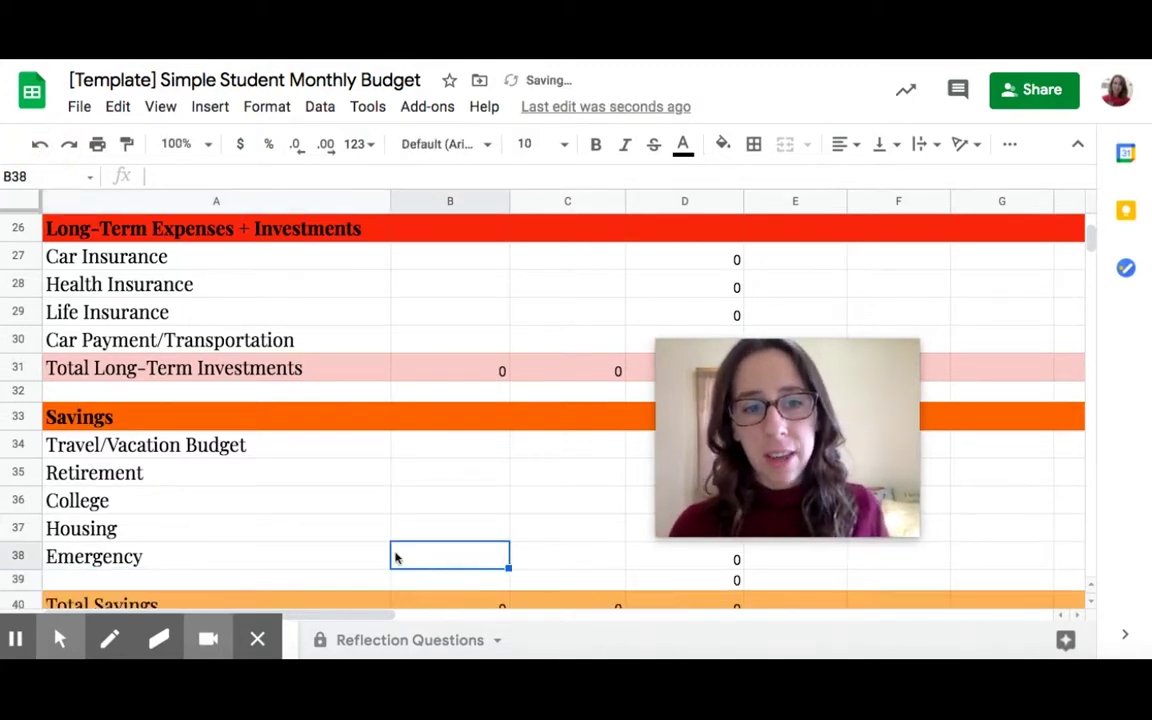
click(229, 580)
click(40, 144)
click(454, 467)
Check the expected Total Income, Total Savings, Total Expenses and Difference cells in the Month Summary.
scroll(454, 467, down, 1)
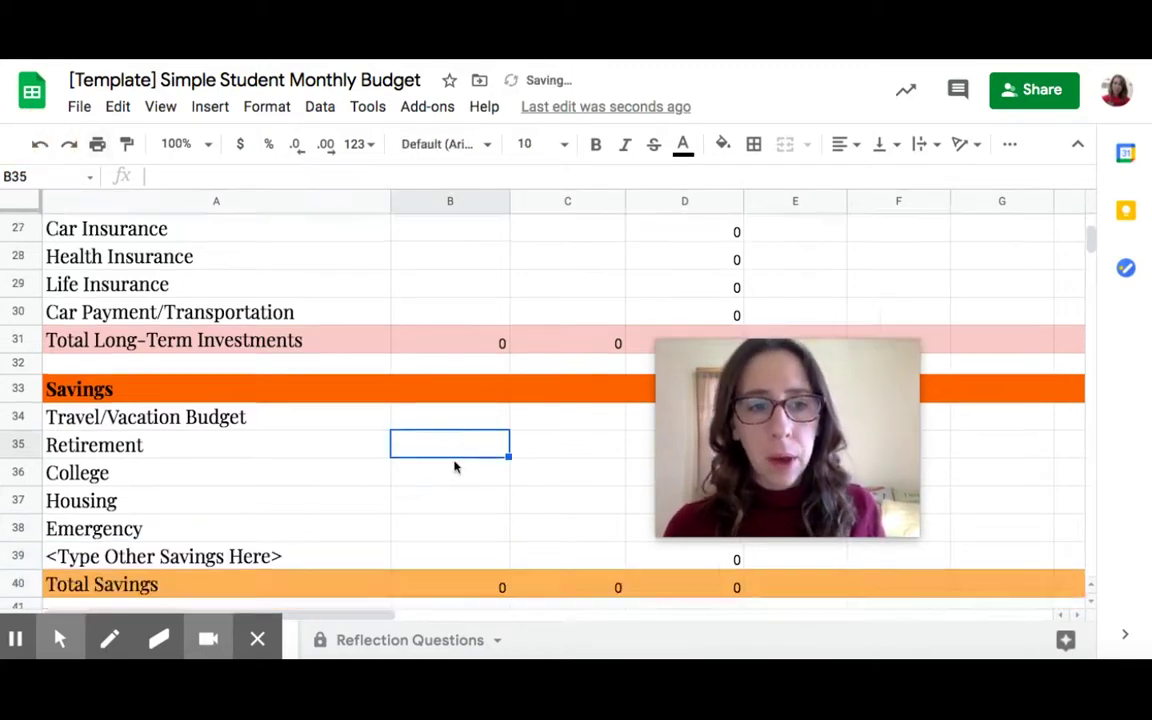
scroll(454, 467, down, 3)
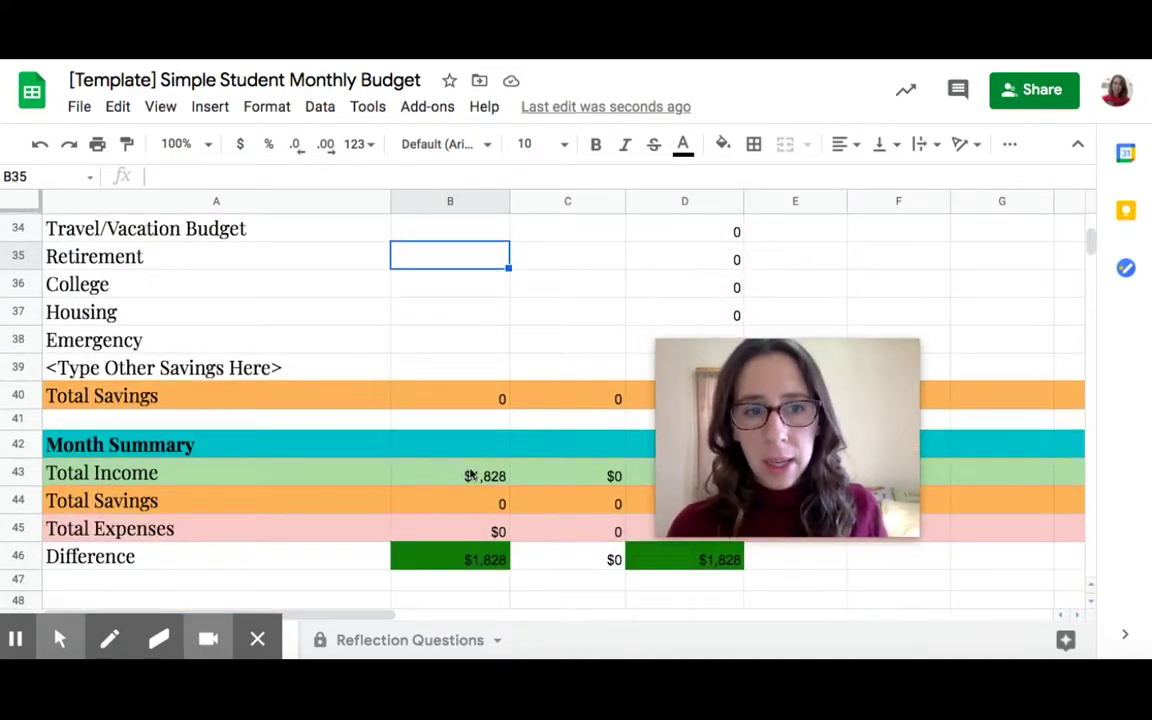
click(472, 476)
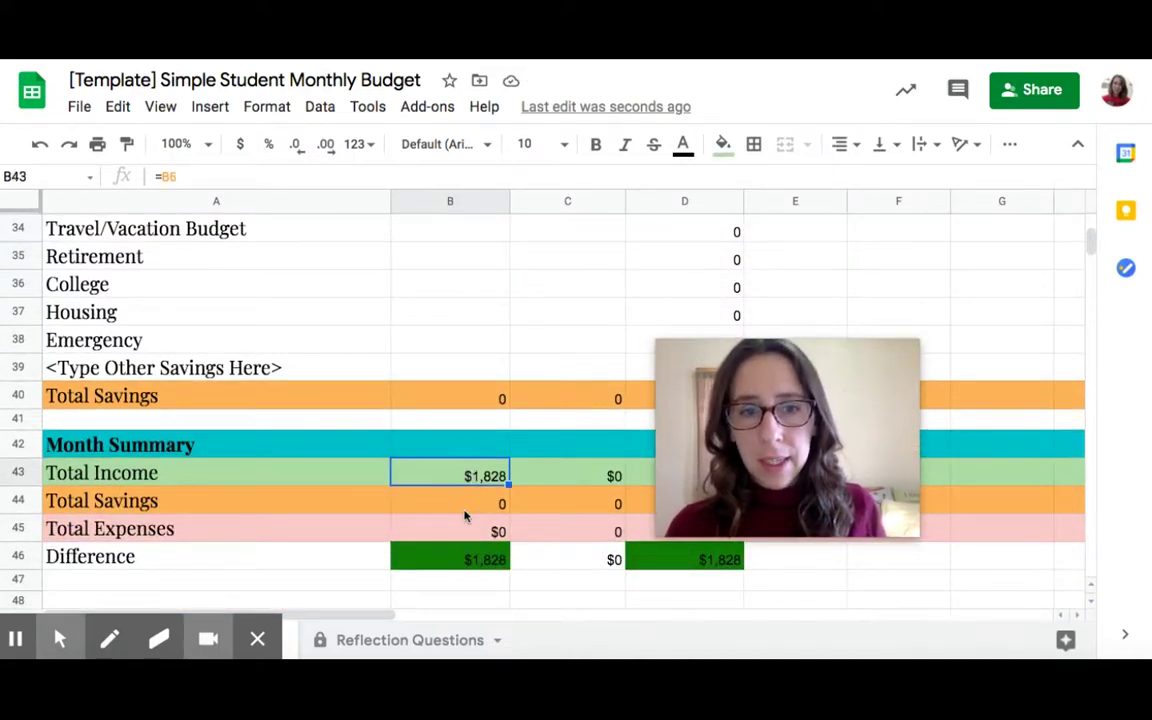
click(465, 513)
click(452, 530)
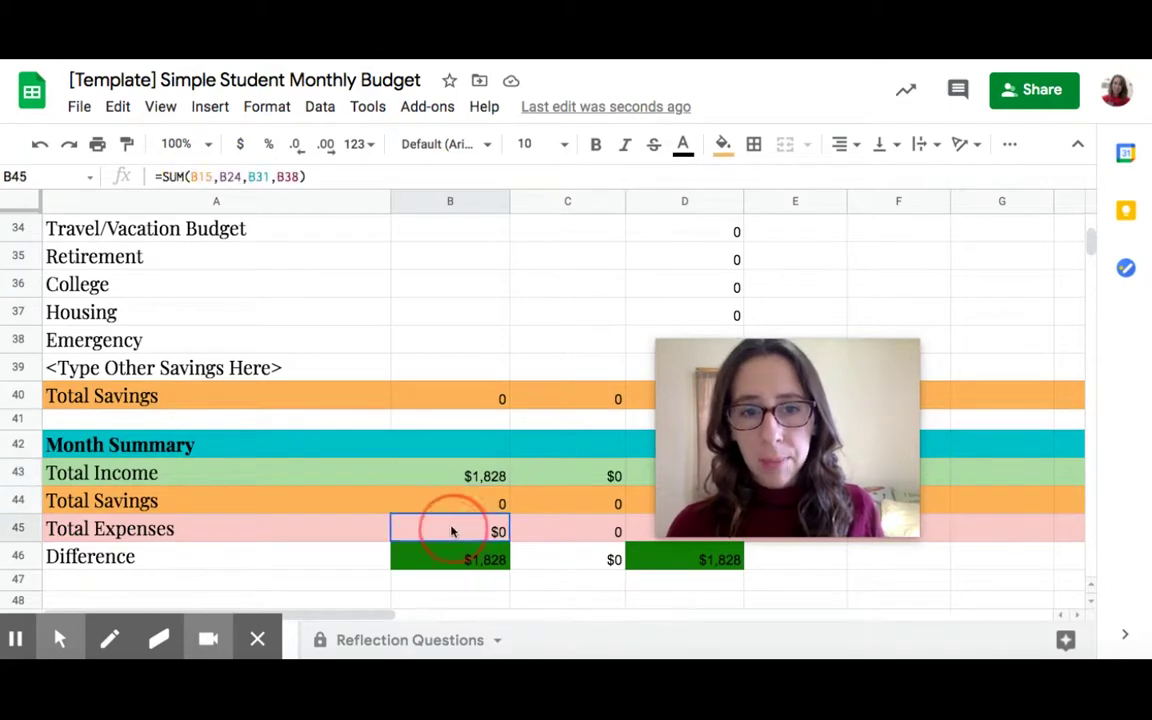
click(437, 566)
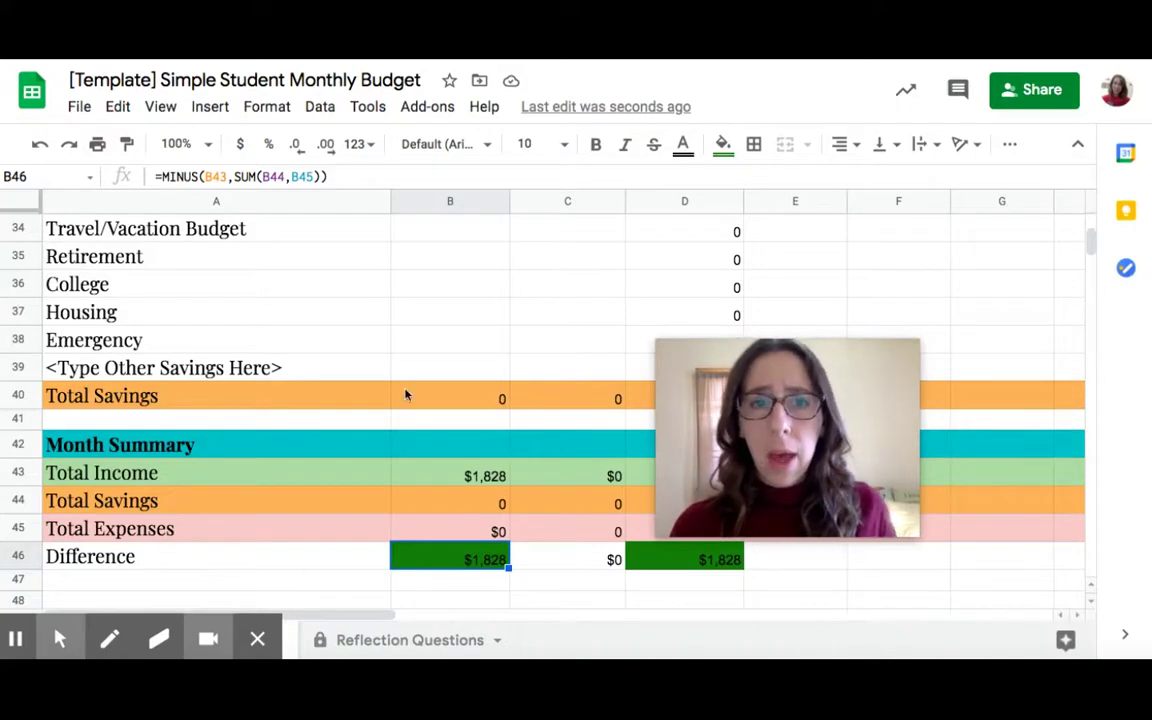
Highlight the whole Expected column and look through it from Income to the Month Summary.
scroll(405, 394, up, 8)
scroll(405, 394, right, 2)
scroll(405, 394, up, 3)
scroll(405, 394, left, 2)
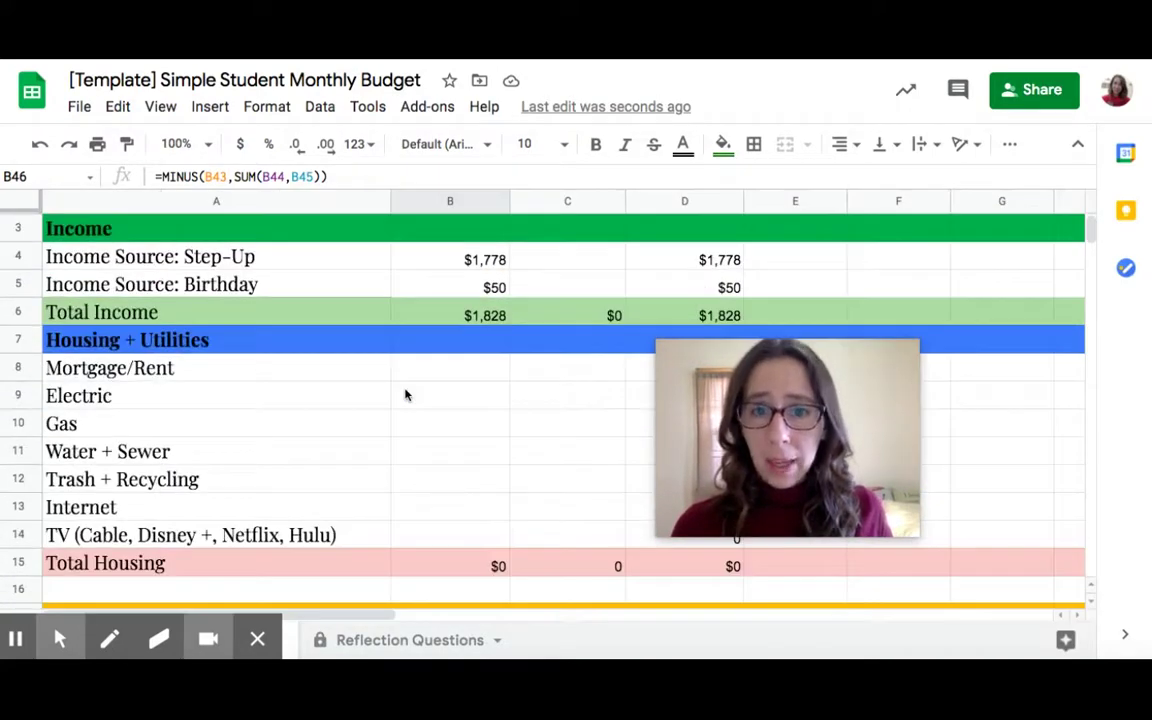
scroll(405, 394, up, 2)
click(450, 201)
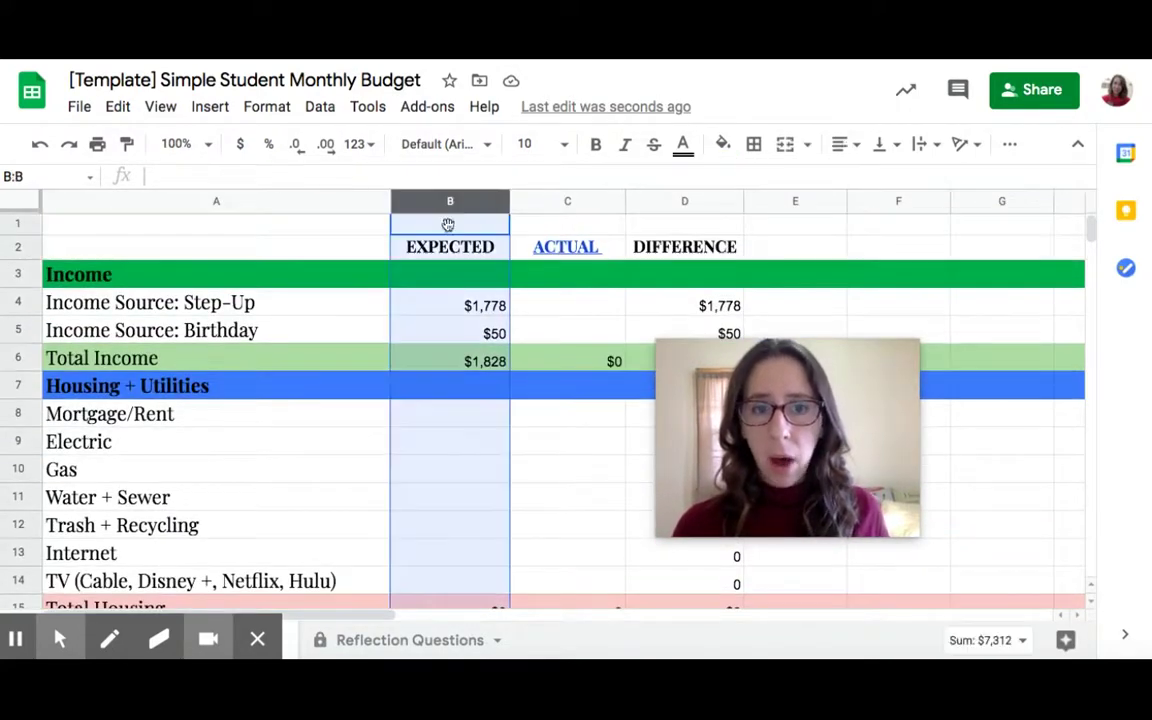
scroll(421, 540, down, 12)
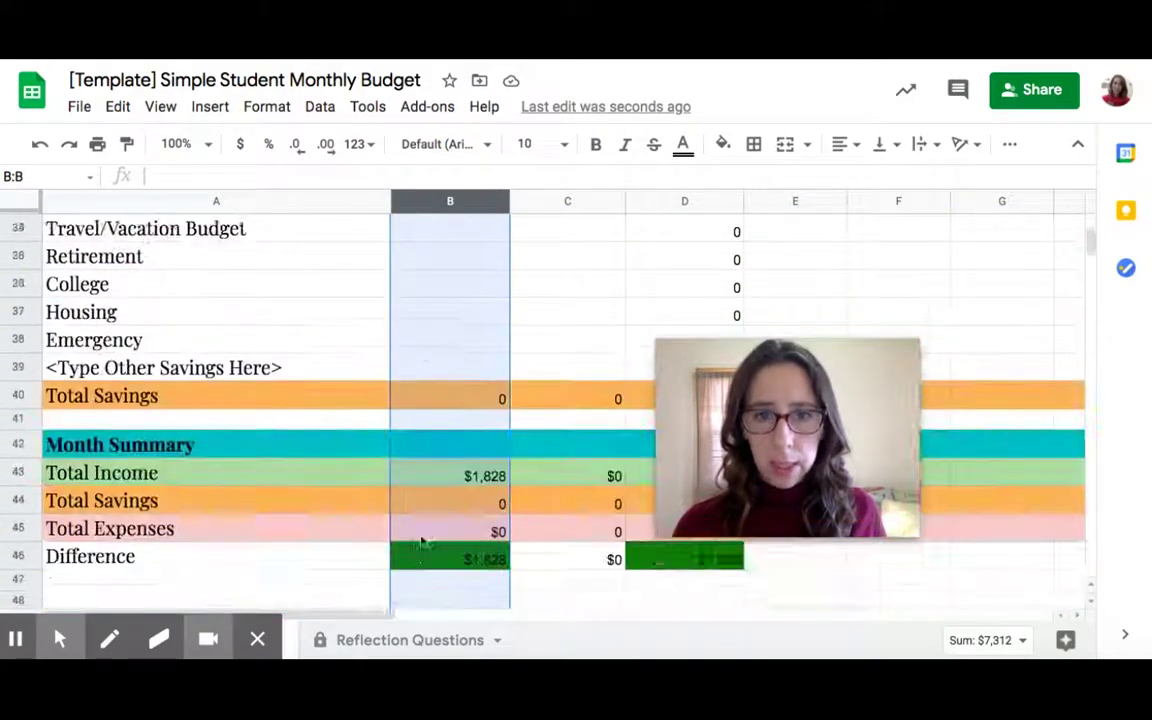
scroll(420, 540, down, 3)
scroll(420, 540, up, 15)
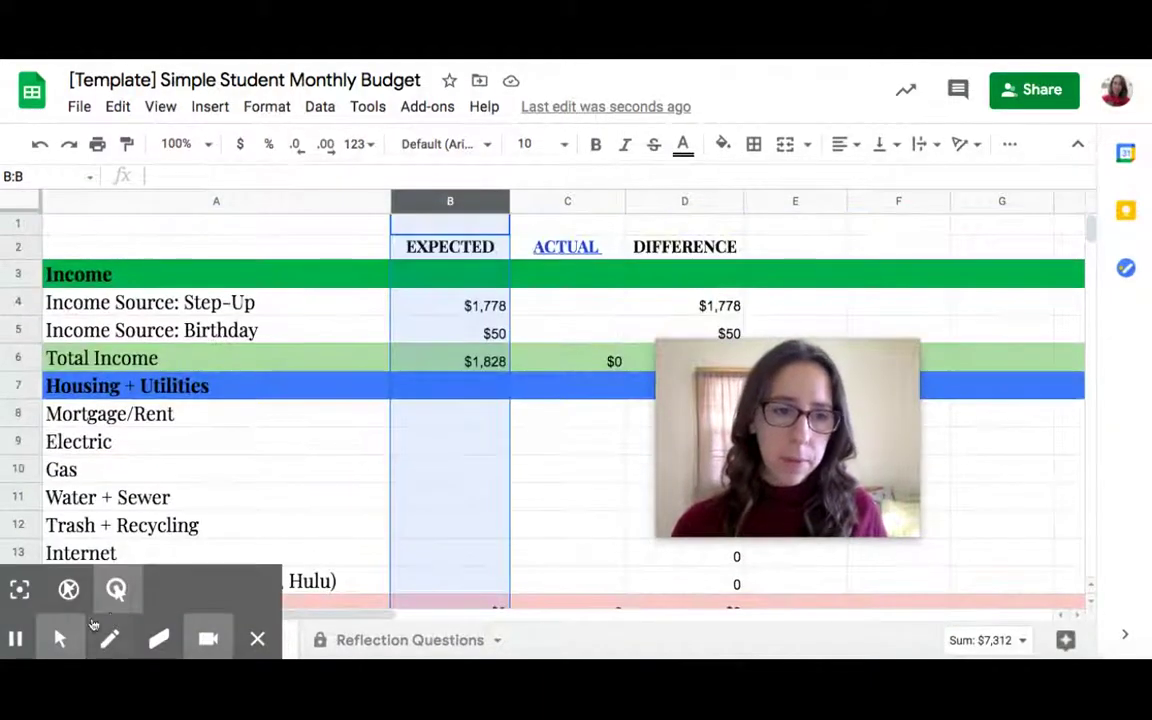